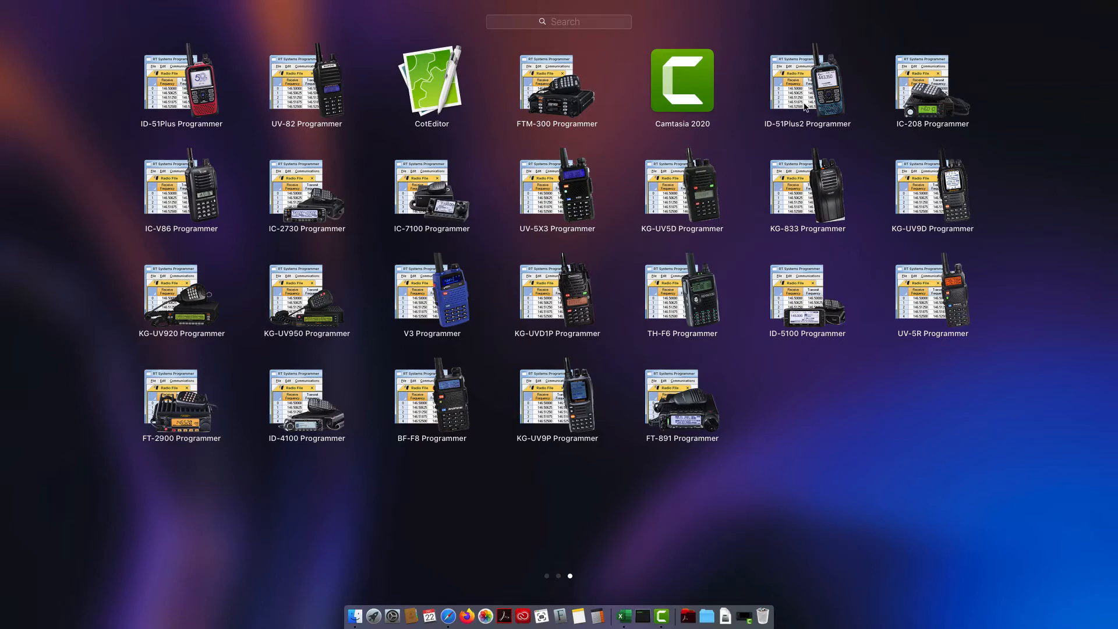
- Launch the ID-51Plus2 Programmer and create a new blank radio memory file
click(805, 106)
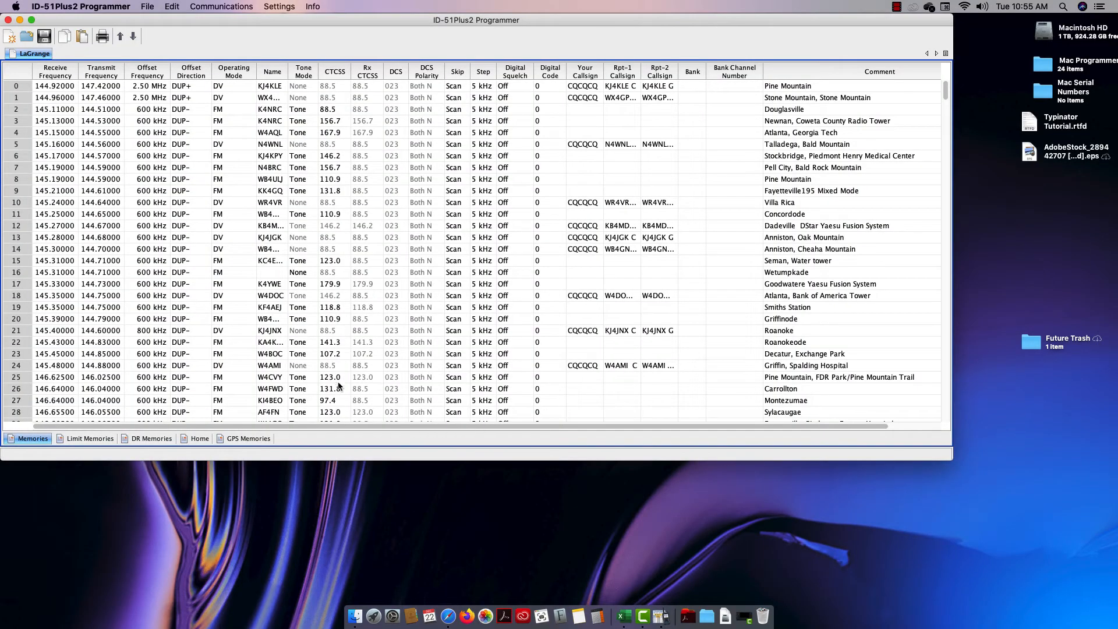
click(147, 7)
click(148, 6)
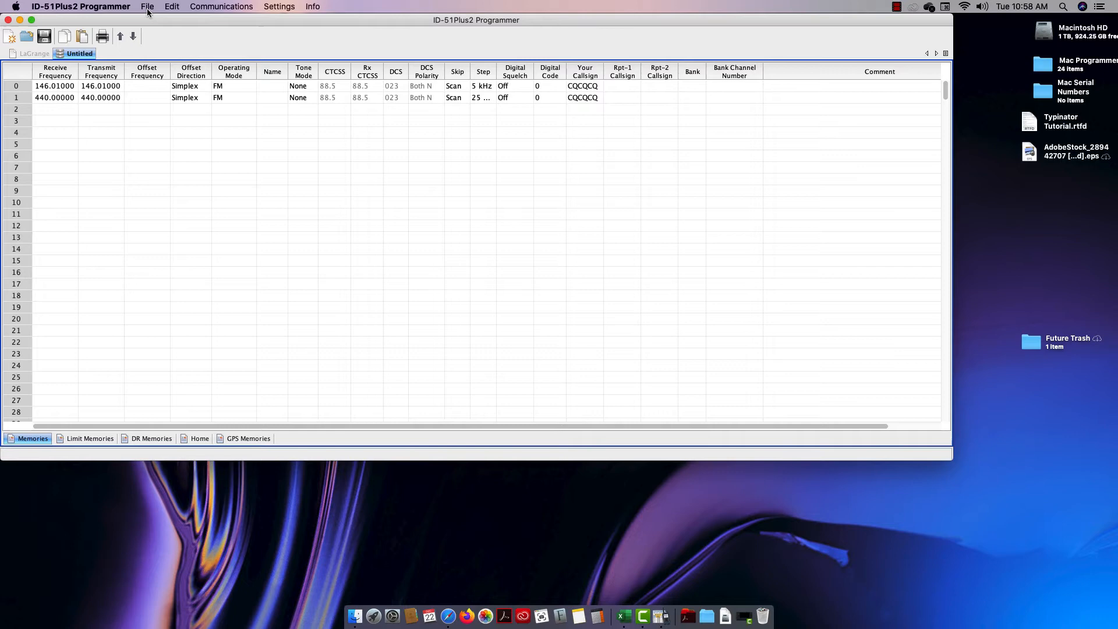
- Run a RepeaterBook search from the external data sources for 2 meter and 70 cm repeaters around location 30097
click(147, 8)
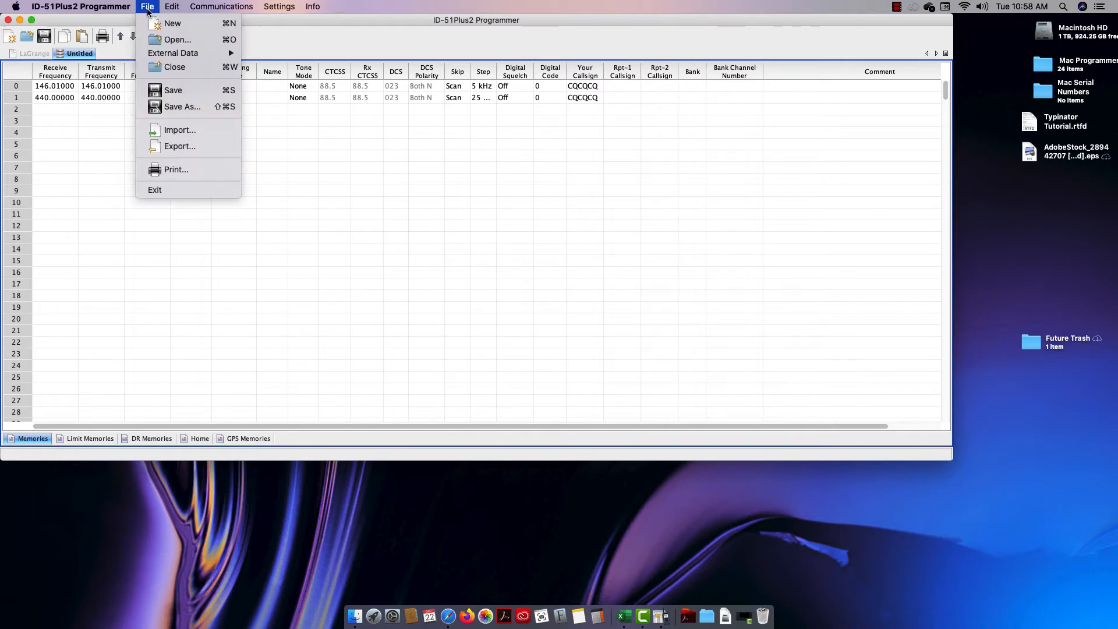
mouse_move(152, 55)
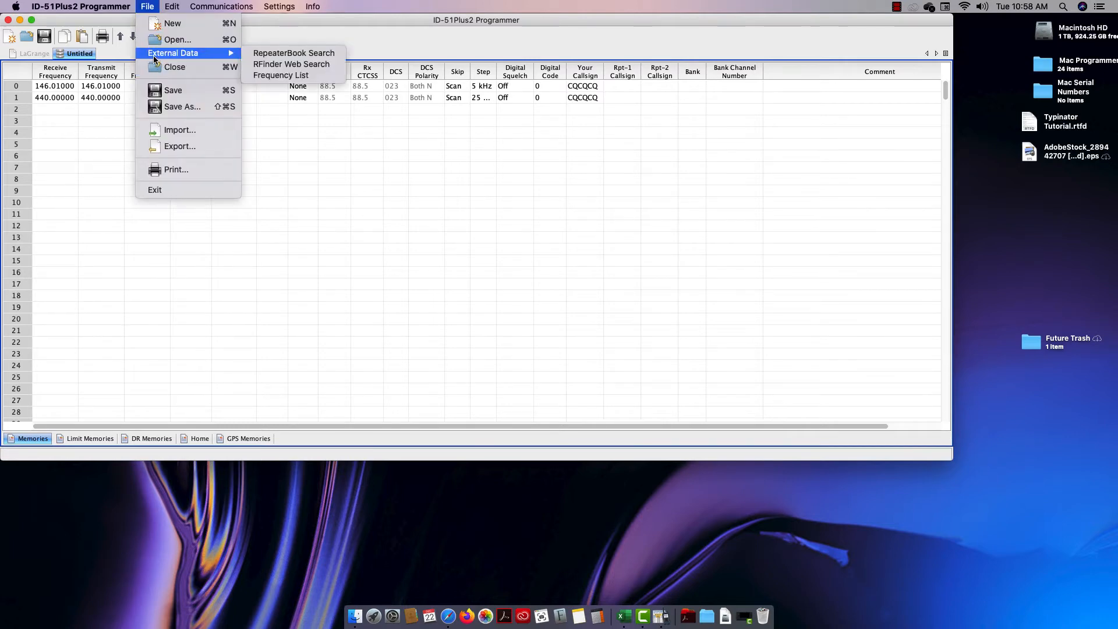
click(279, 57)
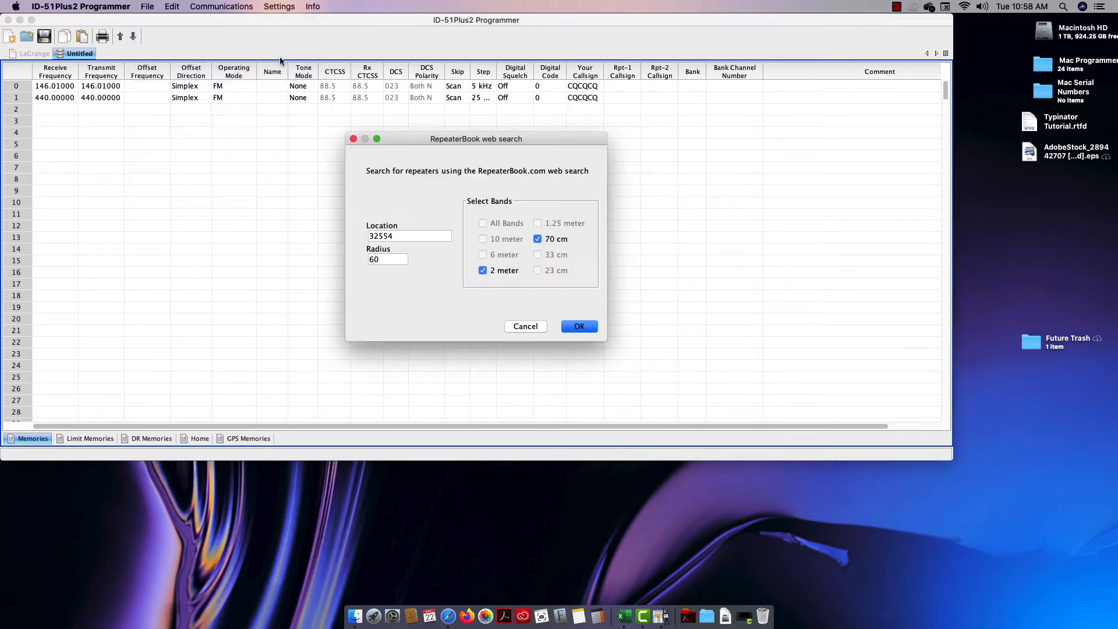
double_click(380, 236)
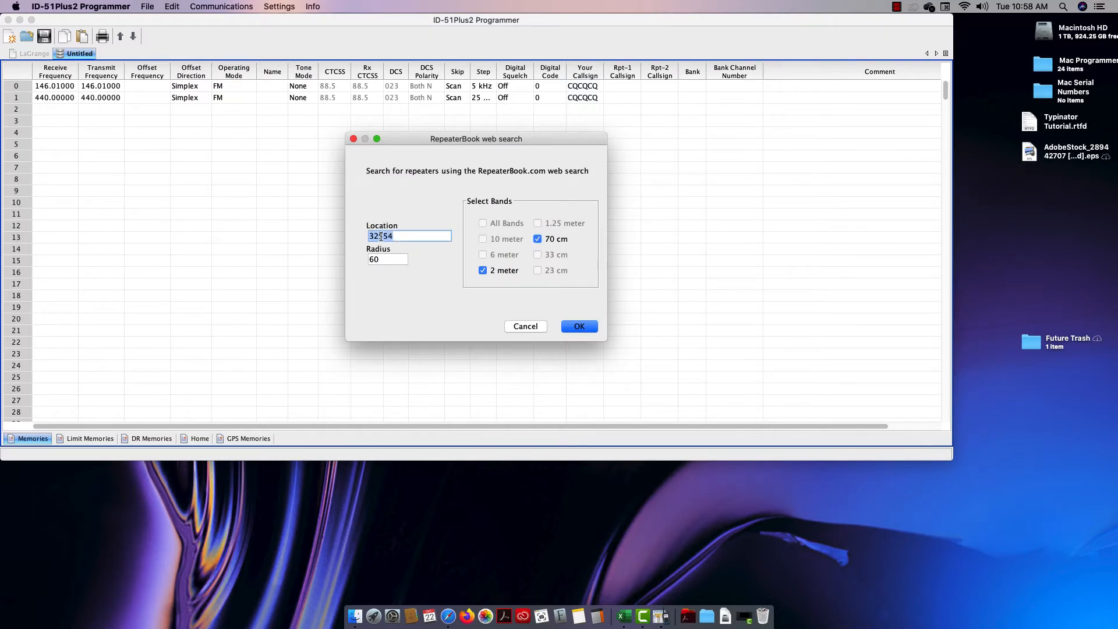
text(30097)
click(586, 329)
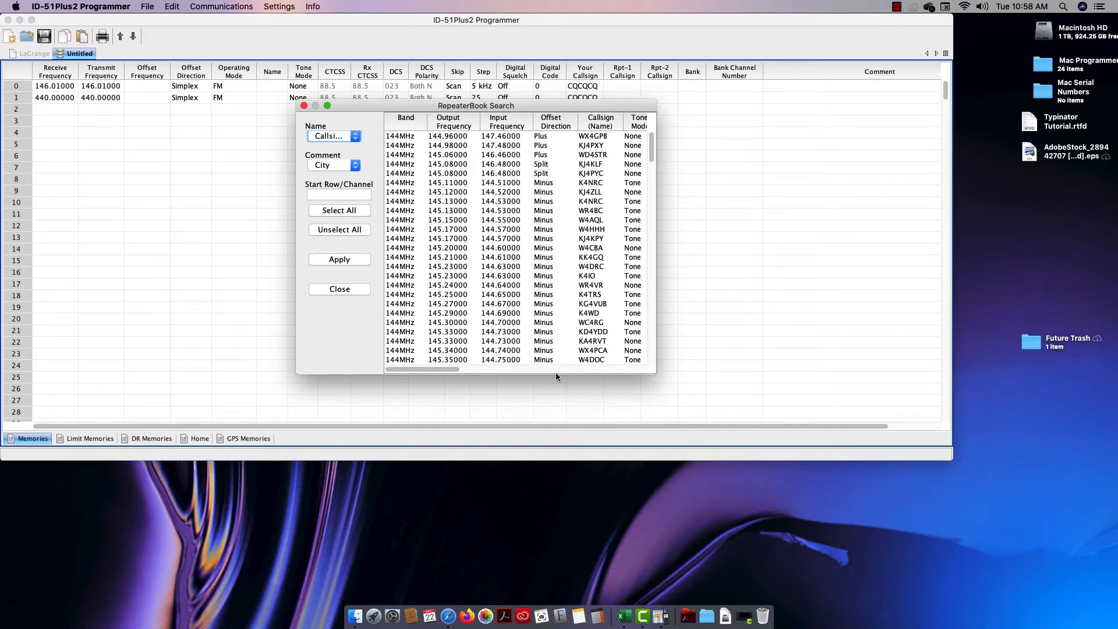
- Enlarge the RepeaterBook results window, apply the results to the memories of the new file and close the search
drag(656, 372, 907, 401)
scroll(876, 400, down, 1)
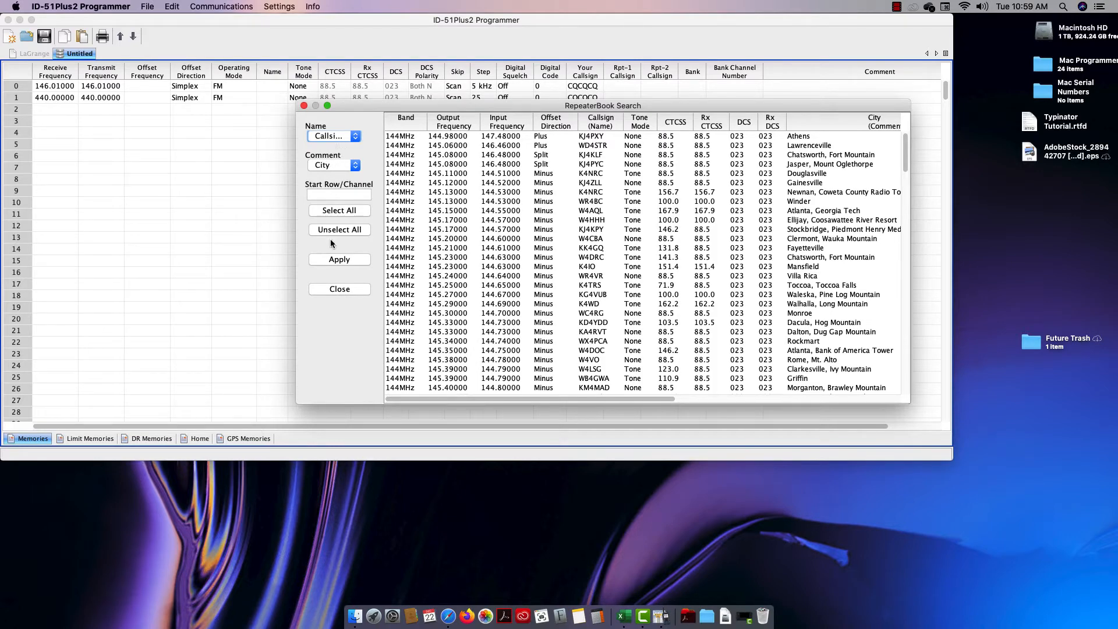
click(333, 258)
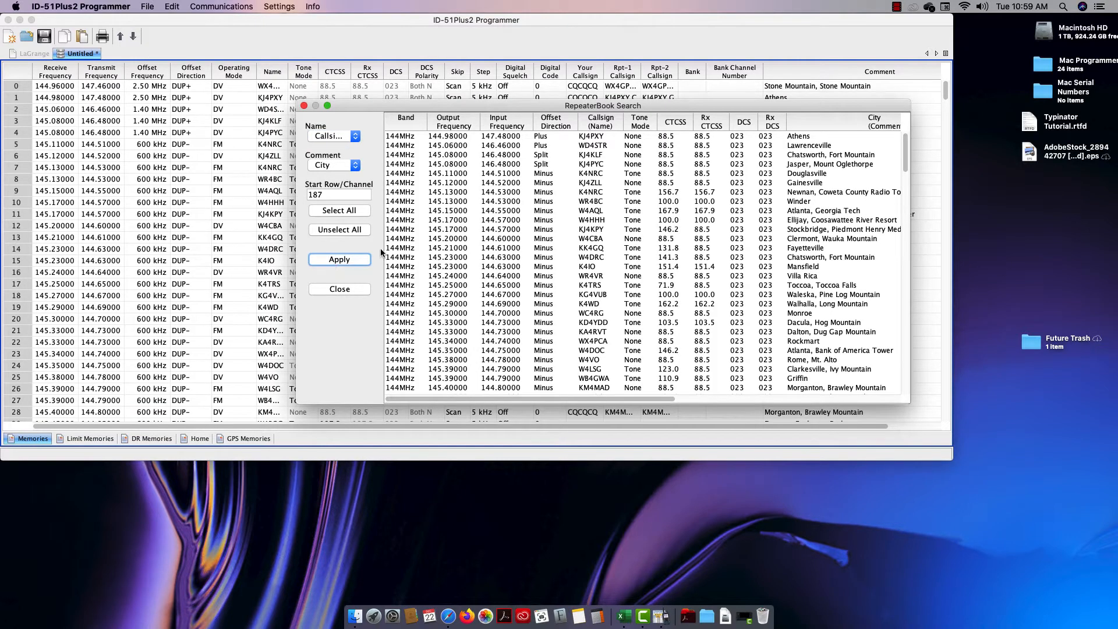
click(303, 105)
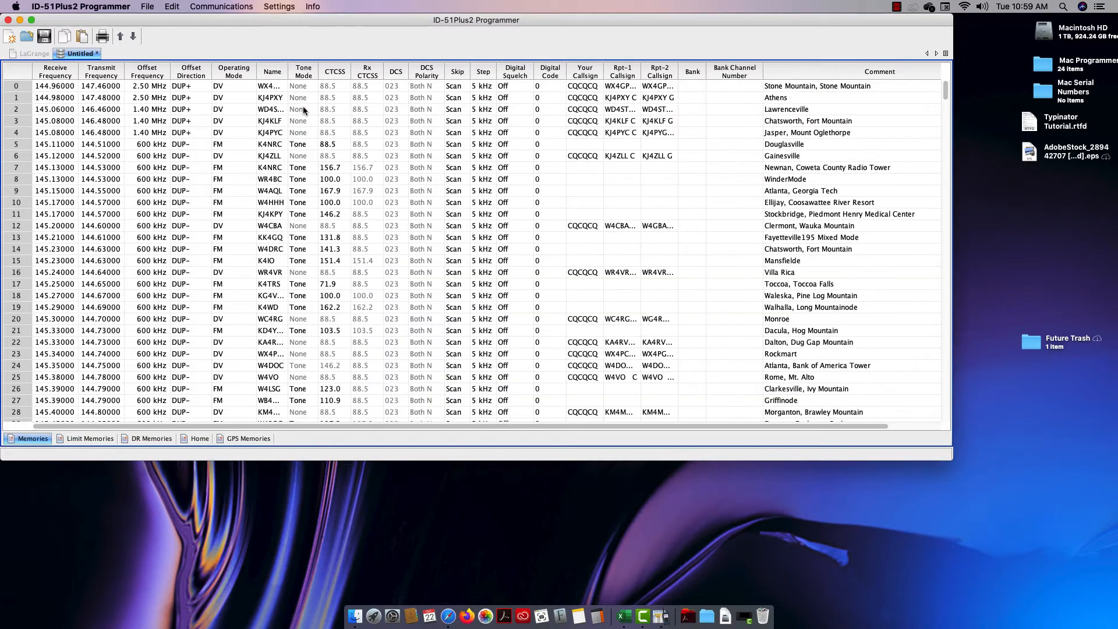
- Review the imported memories and save the radio file as Hurley in the ID-51Plus2 Programmer folder
scroll(287, 108, down, 20)
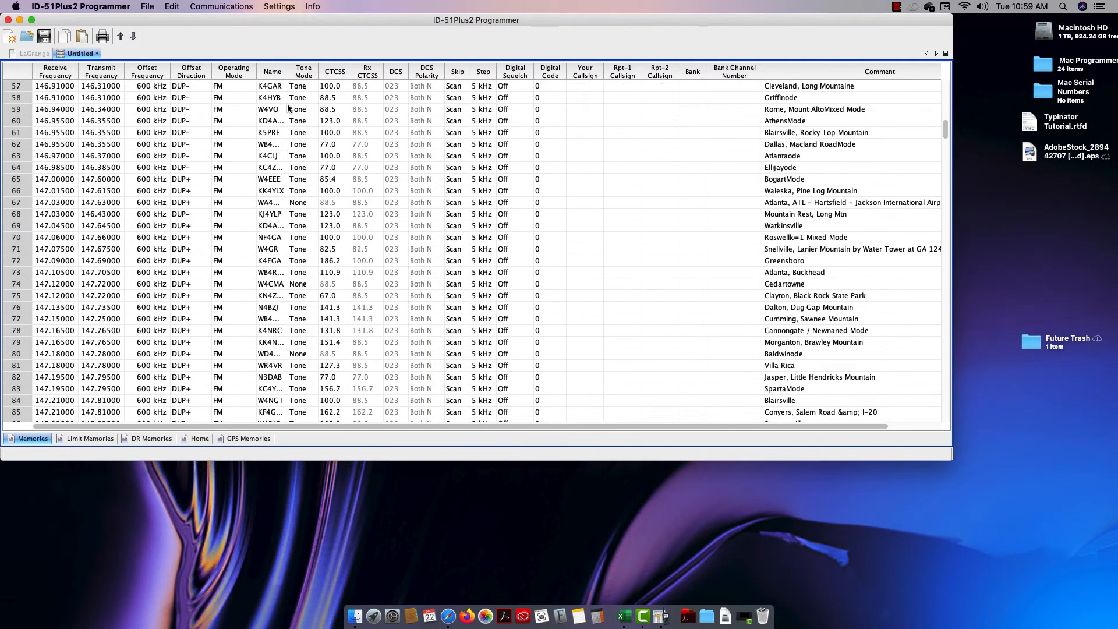
scroll(288, 107, down, 20)
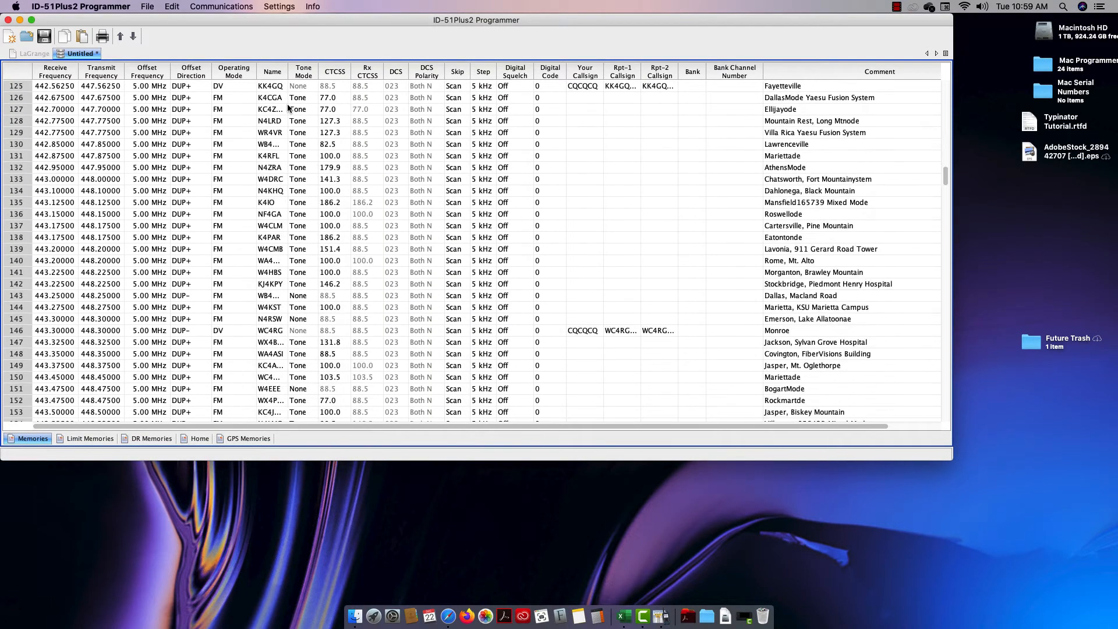
scroll(288, 107, down, 20)
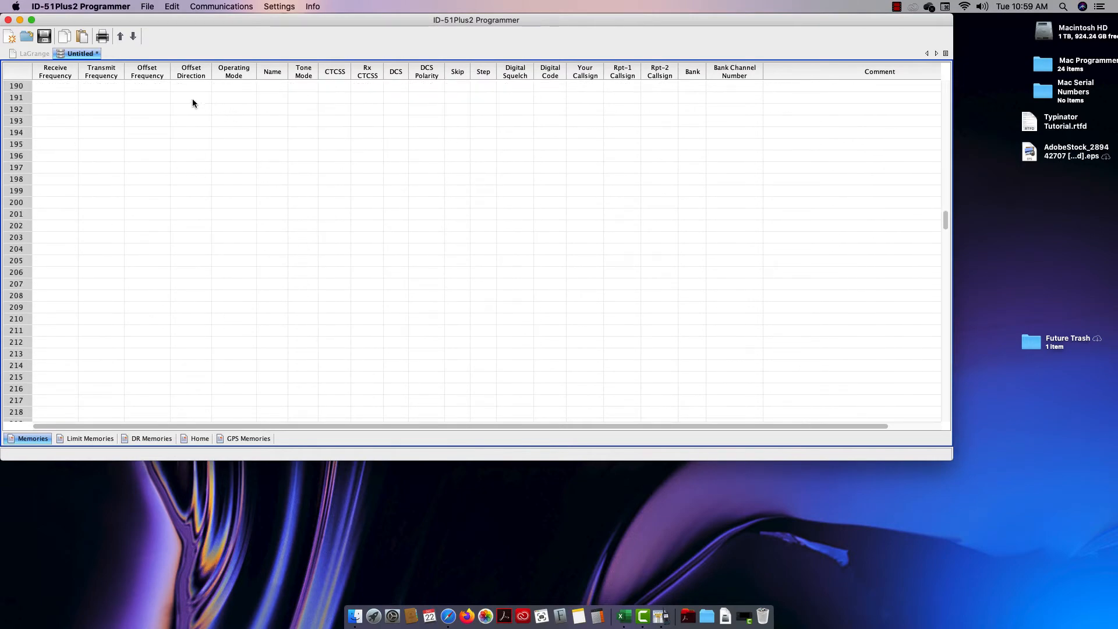
scroll(192, 101, up, 20)
scroll(192, 102, up, 20)
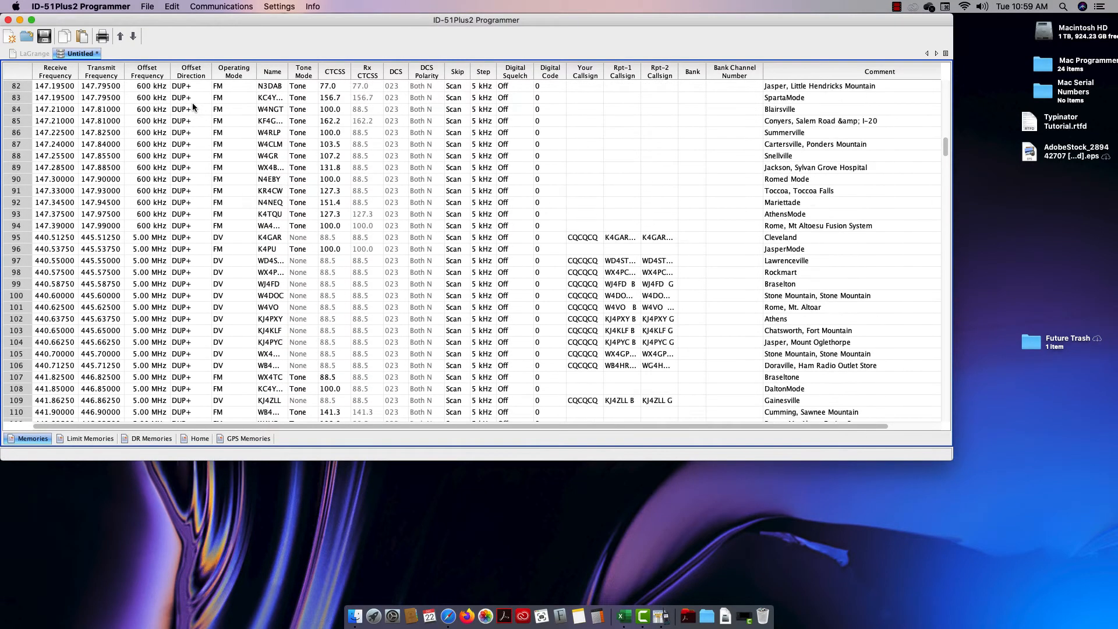
scroll(192, 102, up, 20)
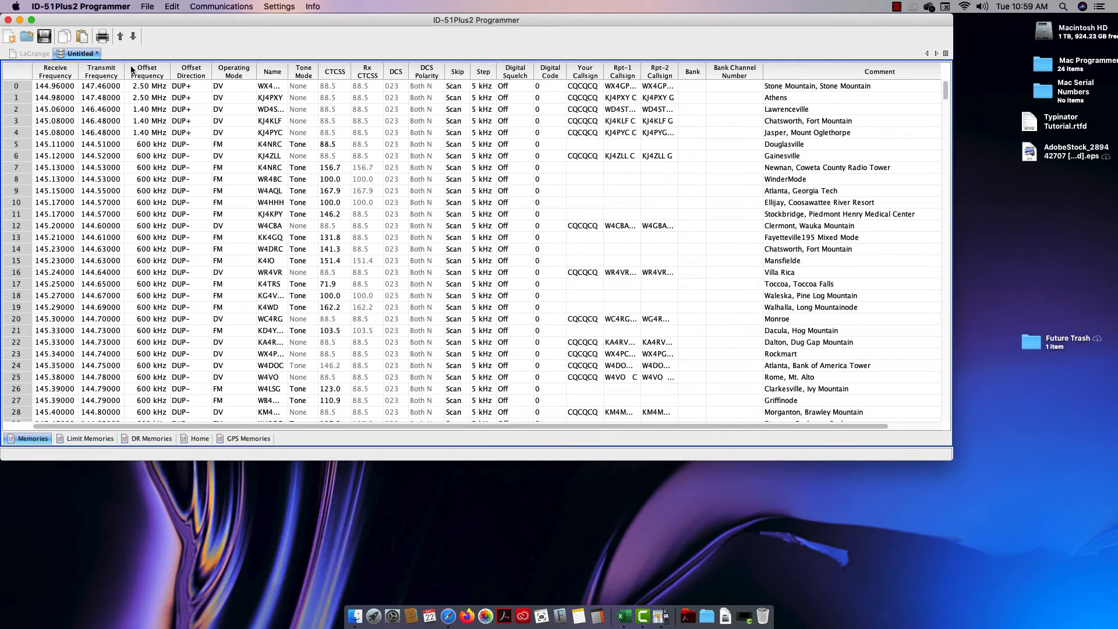
click(149, 7)
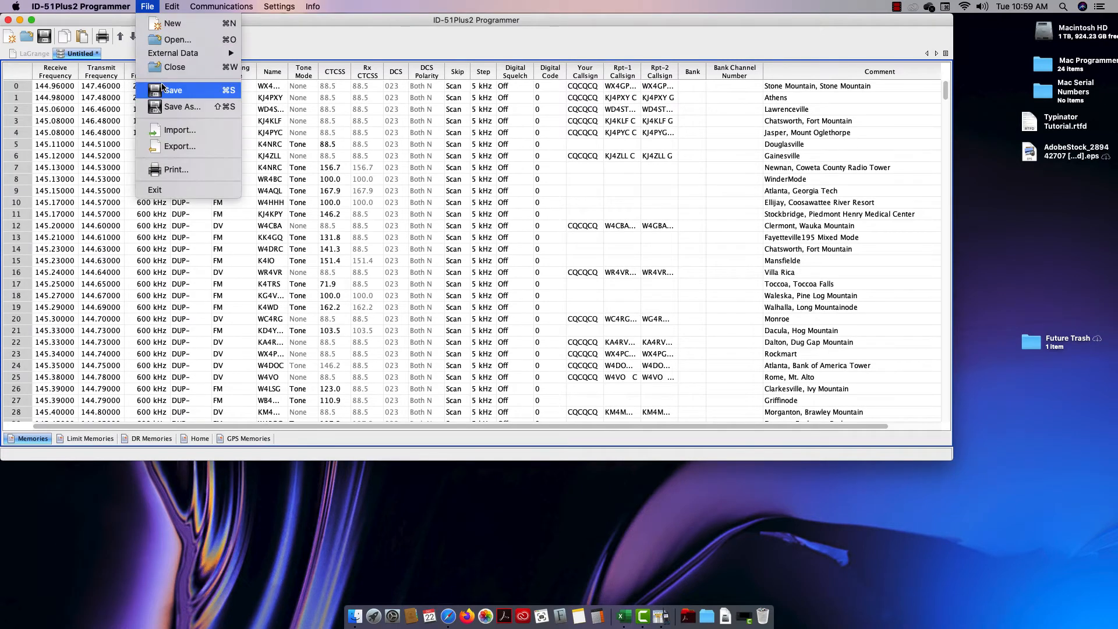
click(165, 106)
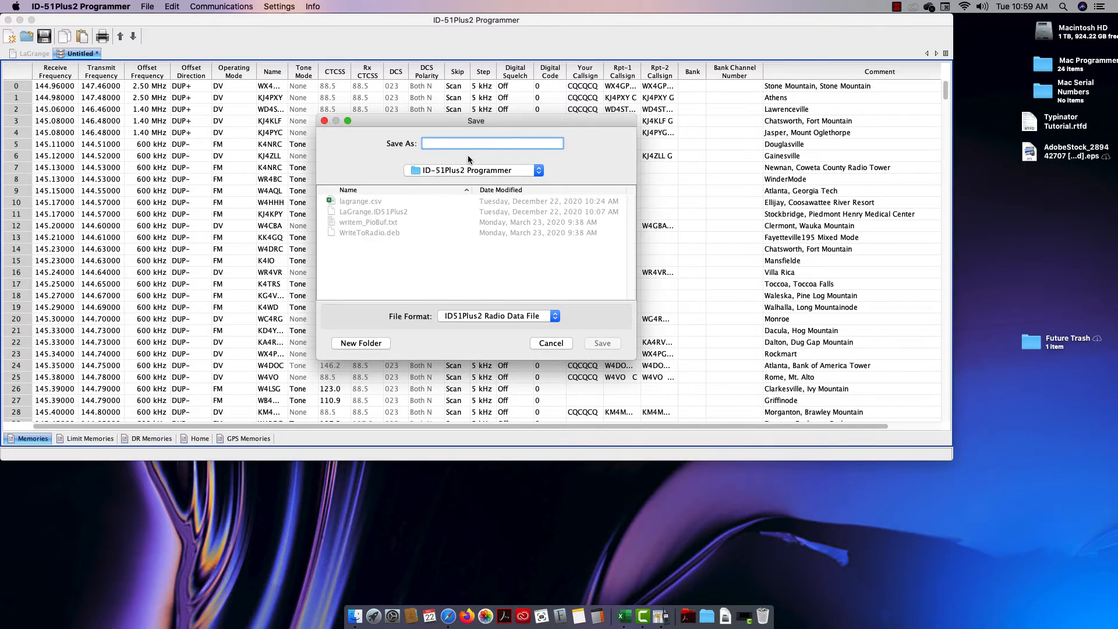
text(Hurley)
key(Return)
- Export the memories to a CSV file named Hurley in the ID-51Plus2 Programmer folder
scroll(469, 159, down, 10)
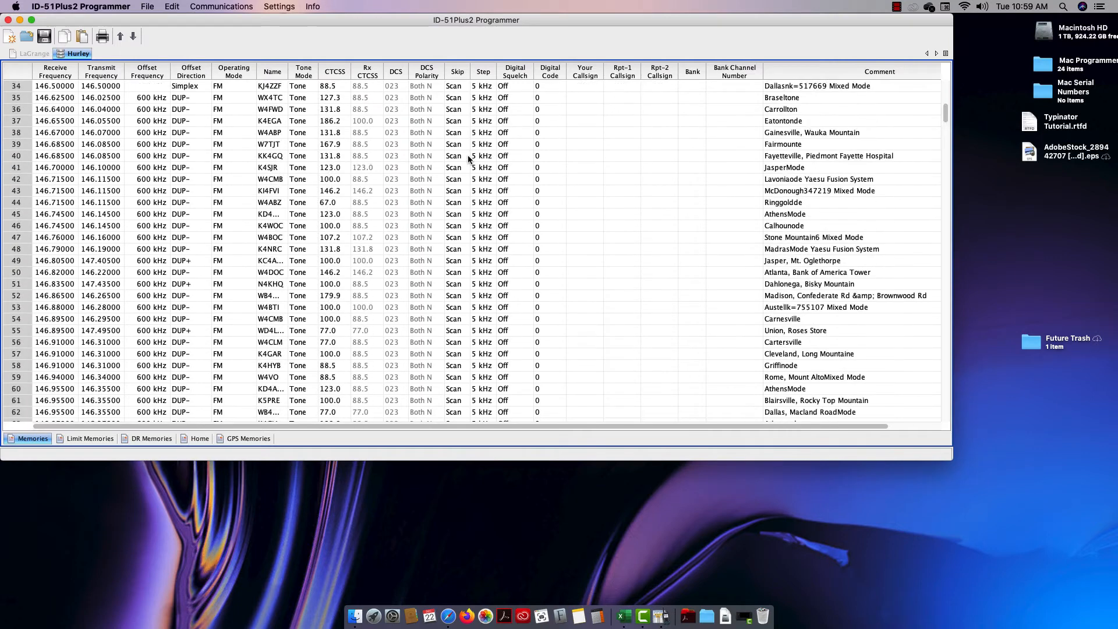
scroll(381, 132, up, 10)
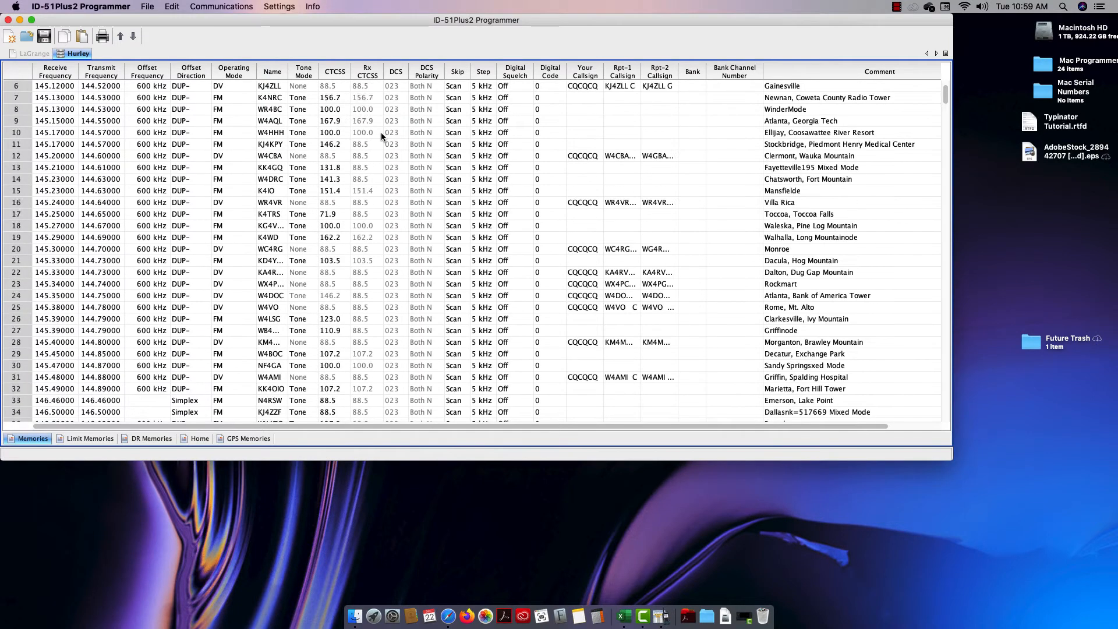
click(147, 6)
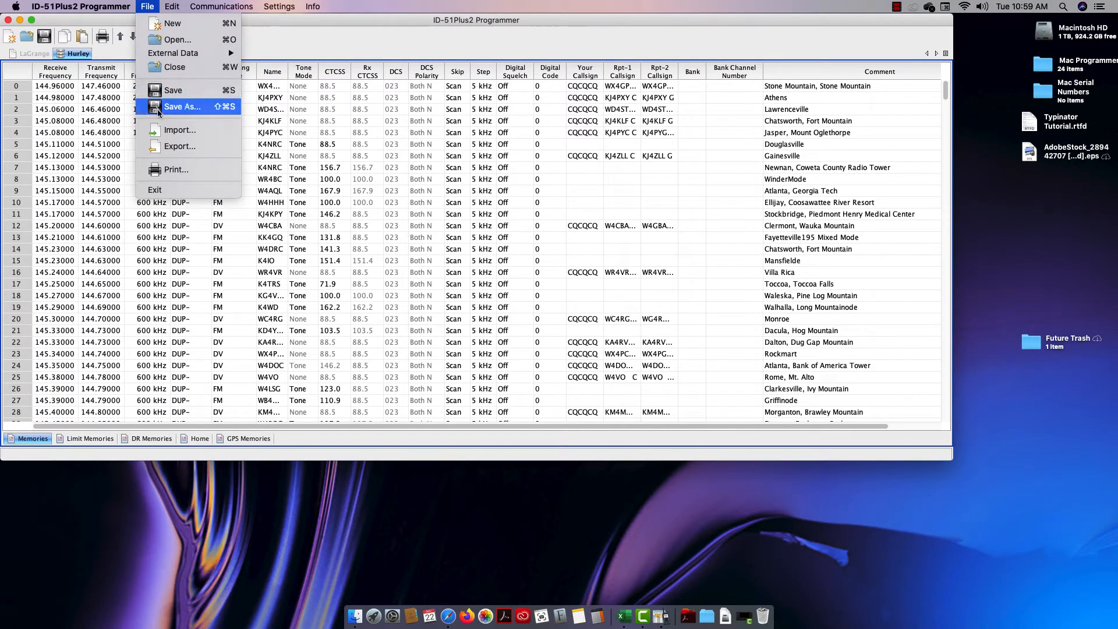
click(162, 150)
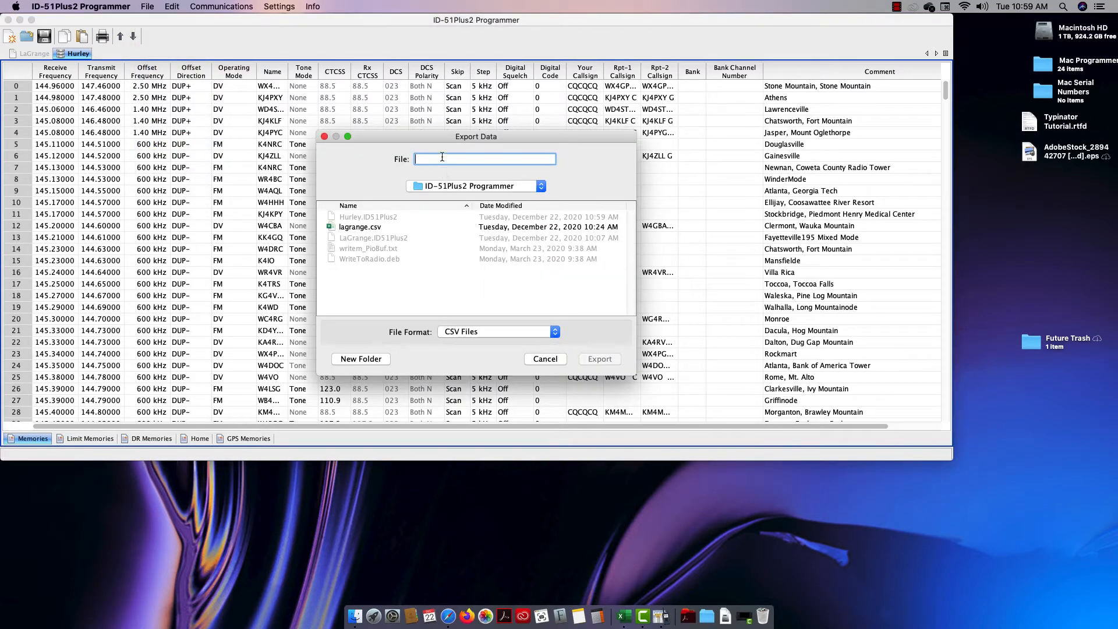
text(Hurley)
click(601, 360)
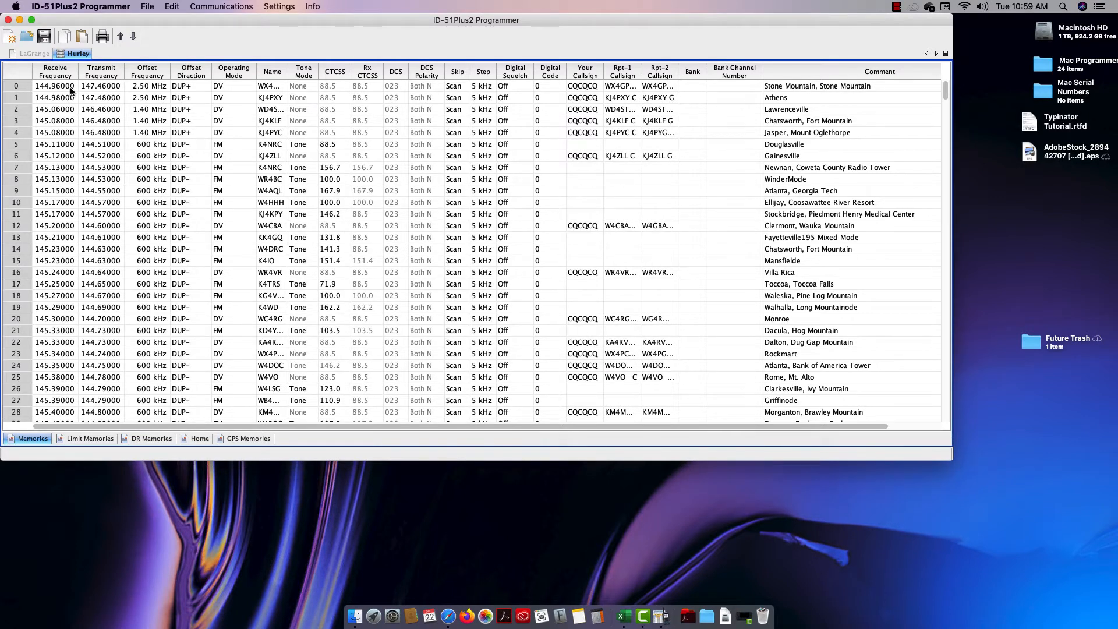
- Minimize the programmer window, switch to Microsoft Excel and browse the files on this Mac
click(20, 21)
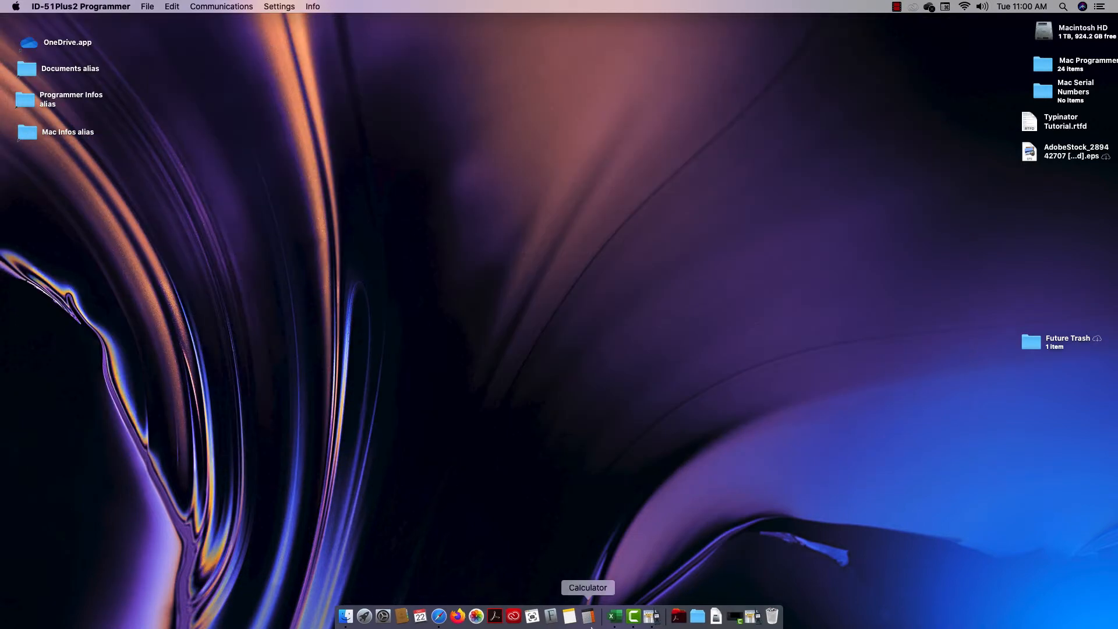
click(614, 620)
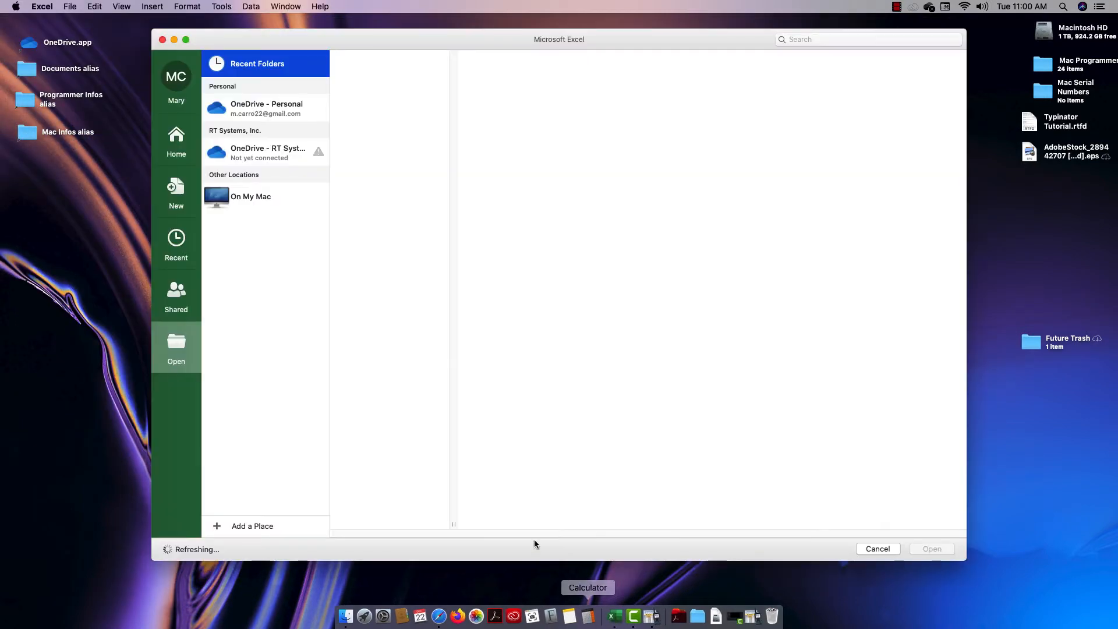
click(230, 200)
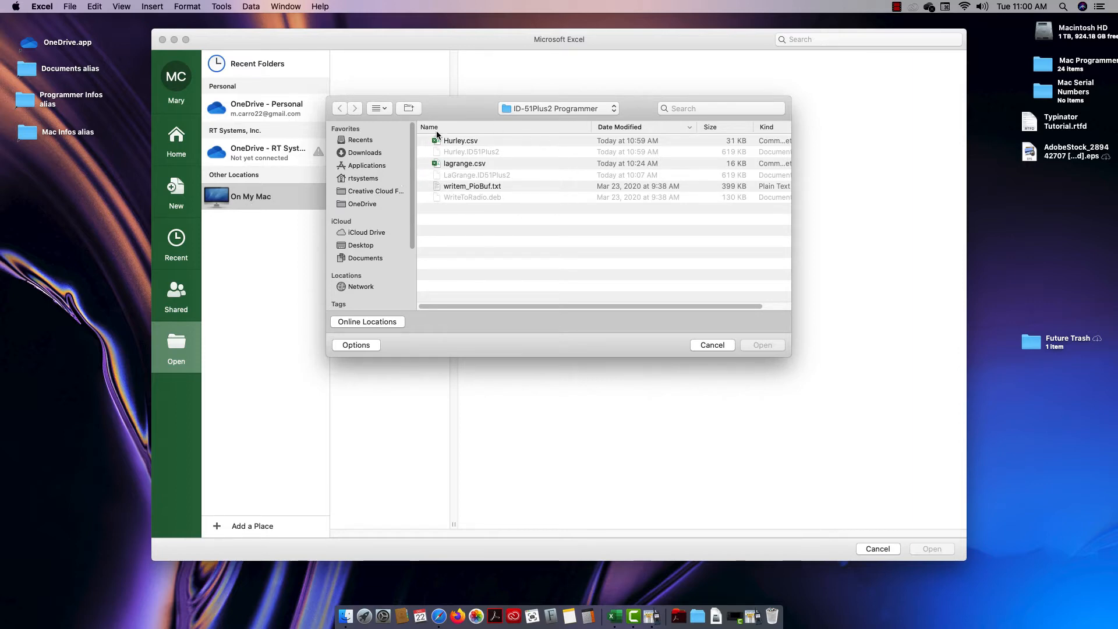
- Open Hurley.csv from the Icom > ID-51Plus2 Programmer folder in Documents
click(377, 166)
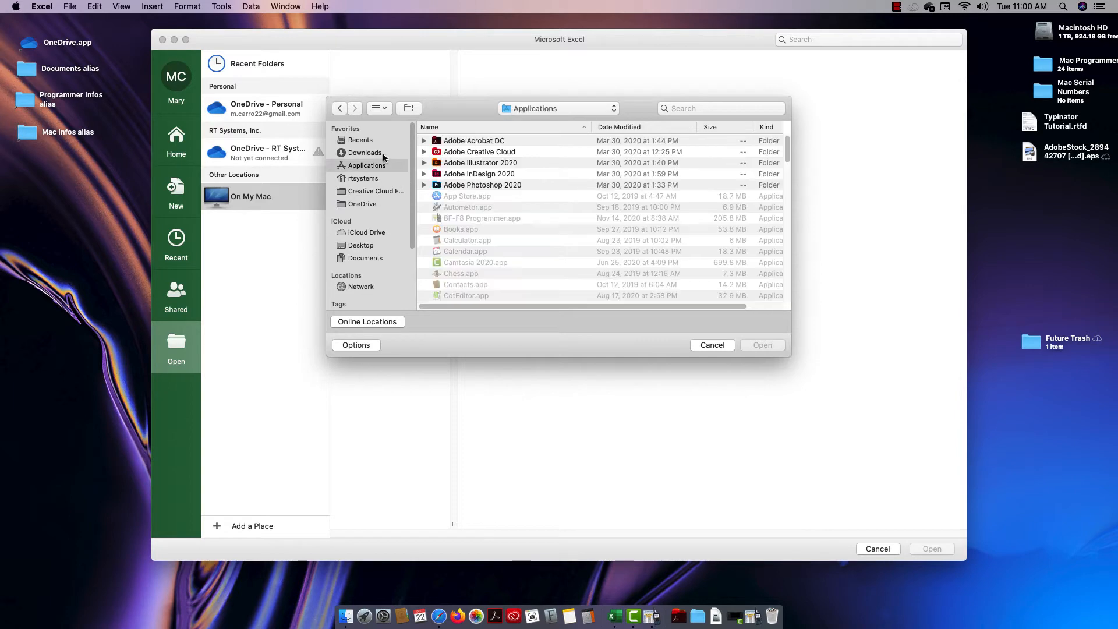
click(375, 153)
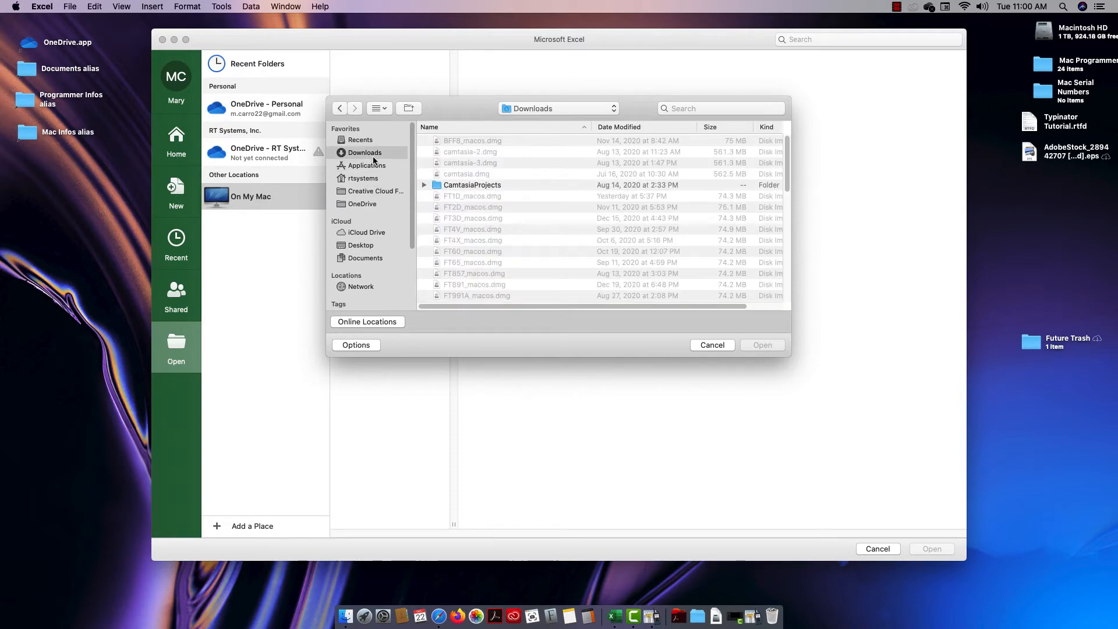
click(373, 264)
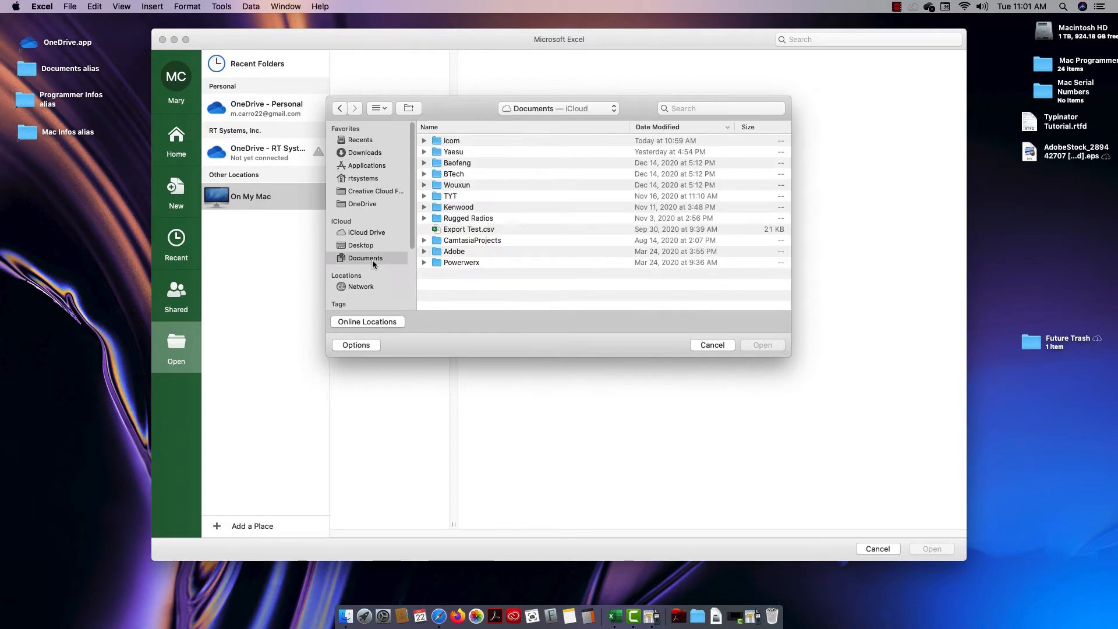
click(424, 141)
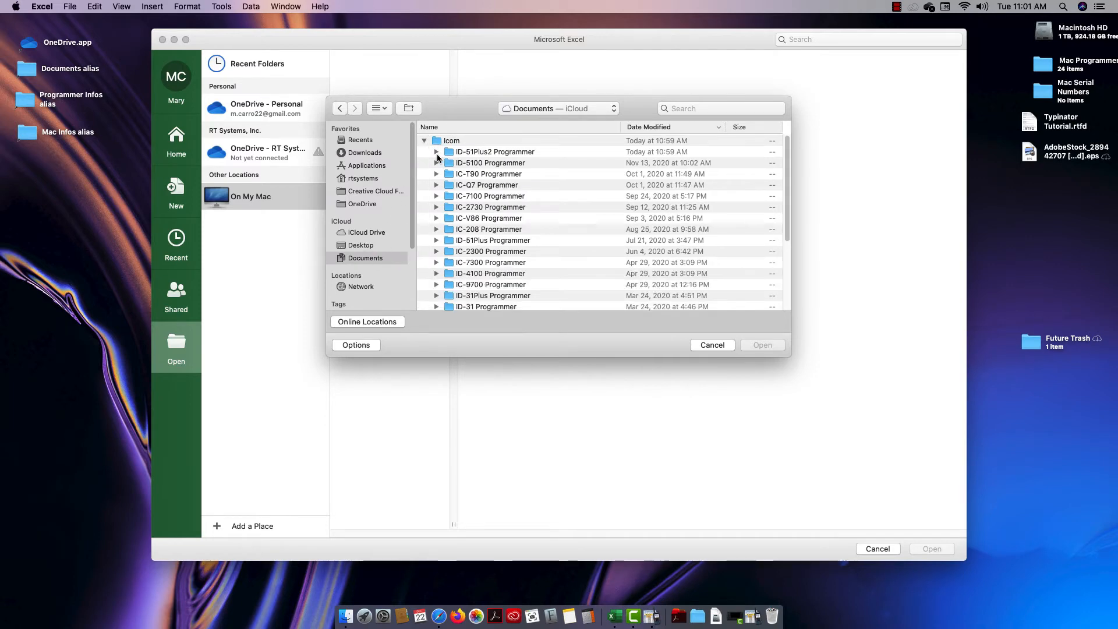
click(437, 153)
click(475, 155)
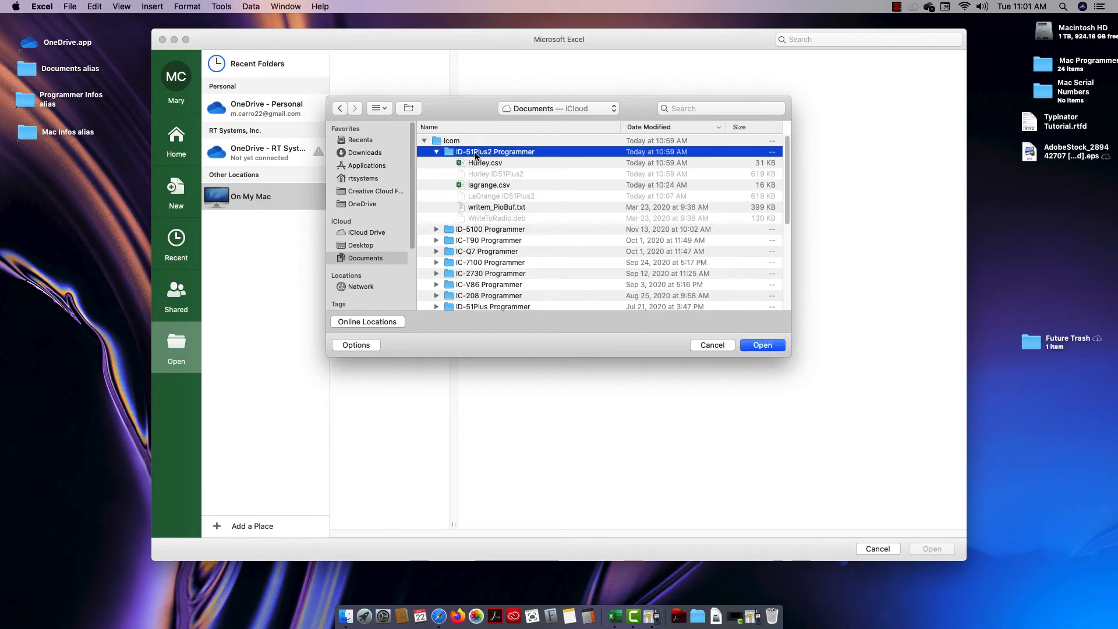
click(759, 346)
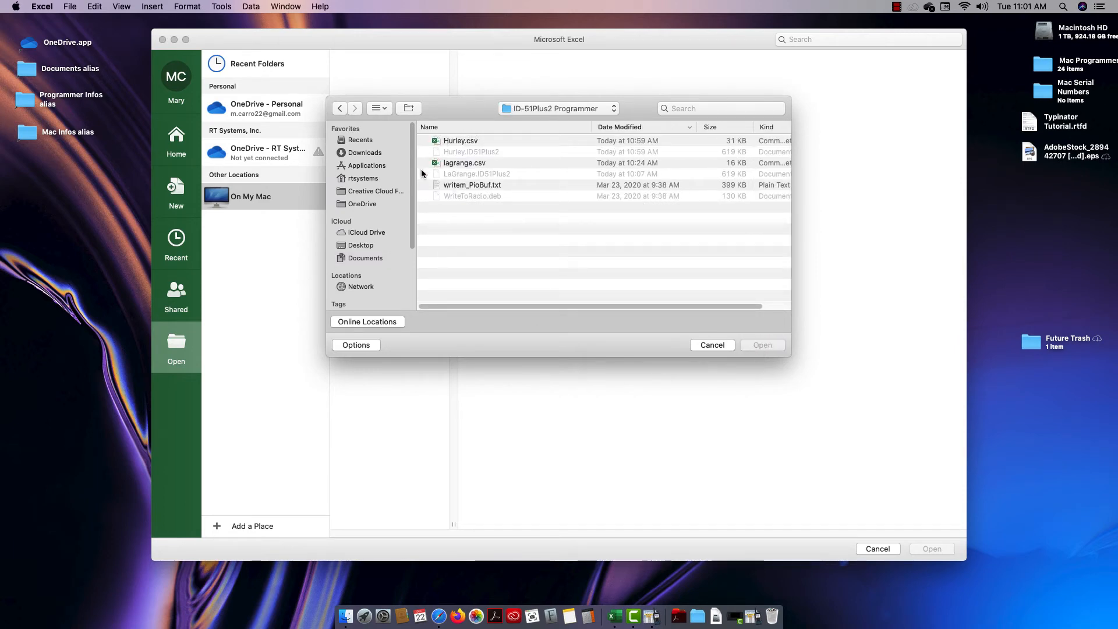
double_click(458, 141)
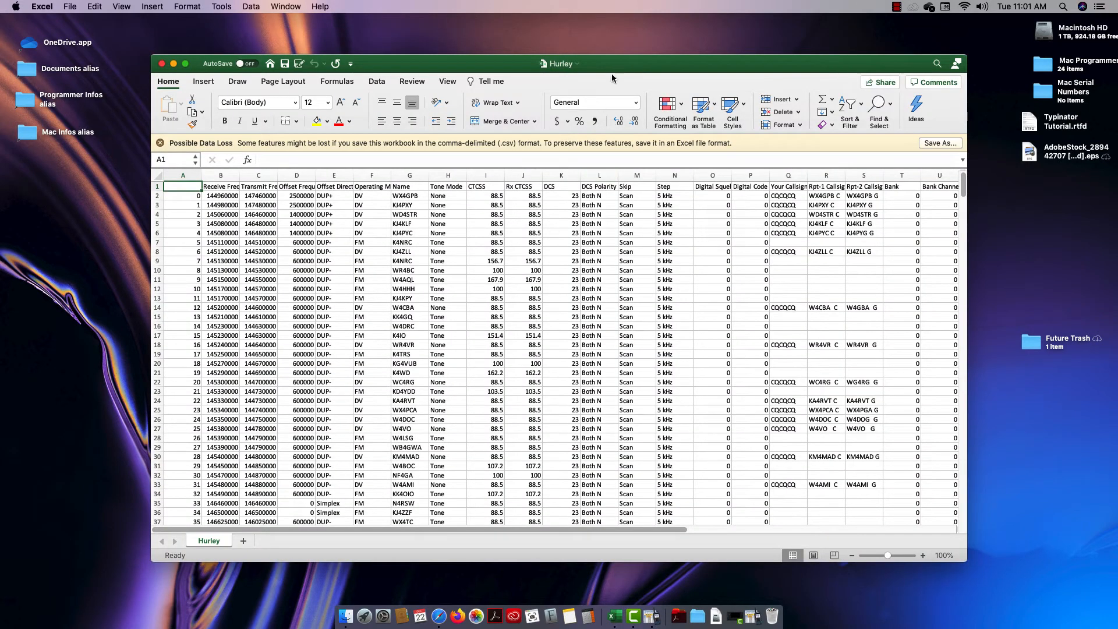
- Reposition and enlarge the Hurley workbook window until the Comment column fits in view
drag(612, 73, 576, 55)
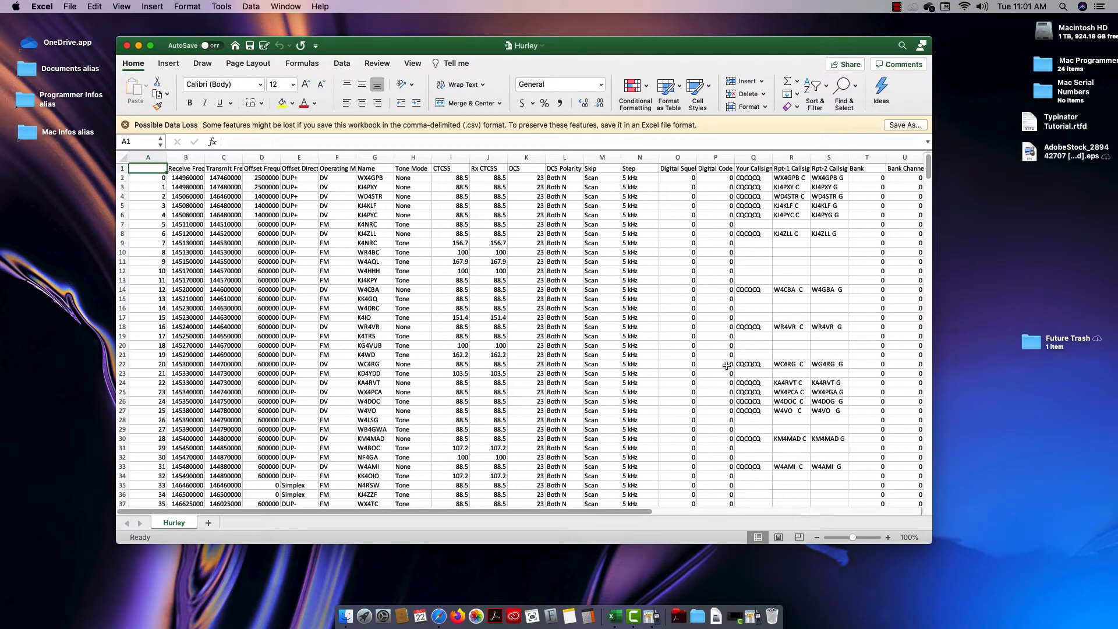
drag(931, 543, 1004, 593)
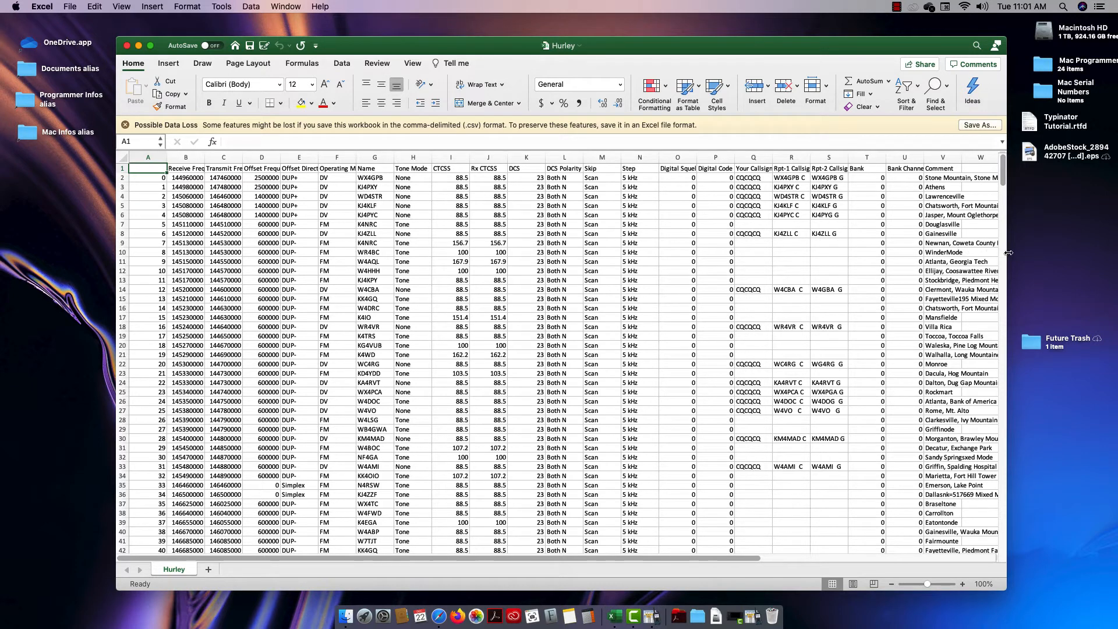
drag(1009, 252, 1055, 252)
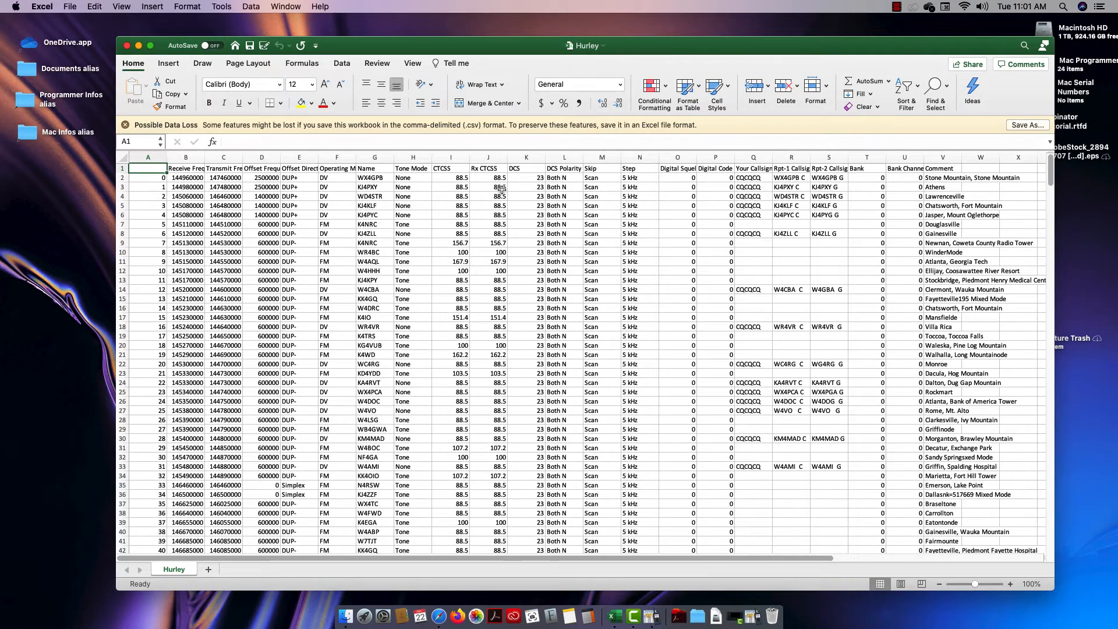
- Sort the Hurley worksheet rows by the Comment column, on values from A to Z, keeping the header row
scroll(504, 189, down, 1)
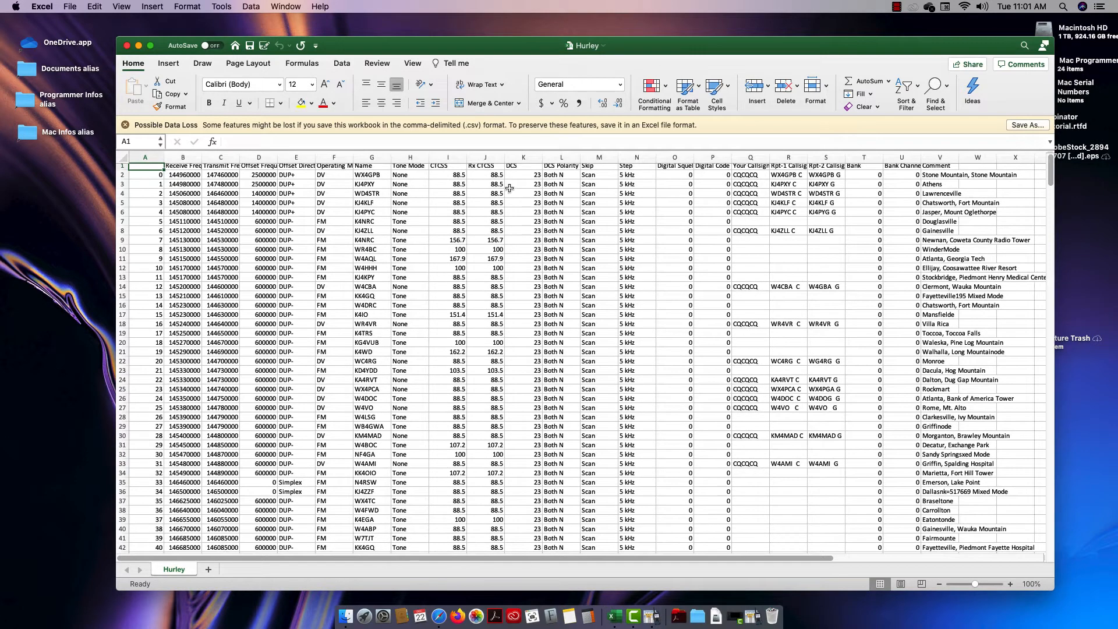
click(911, 108)
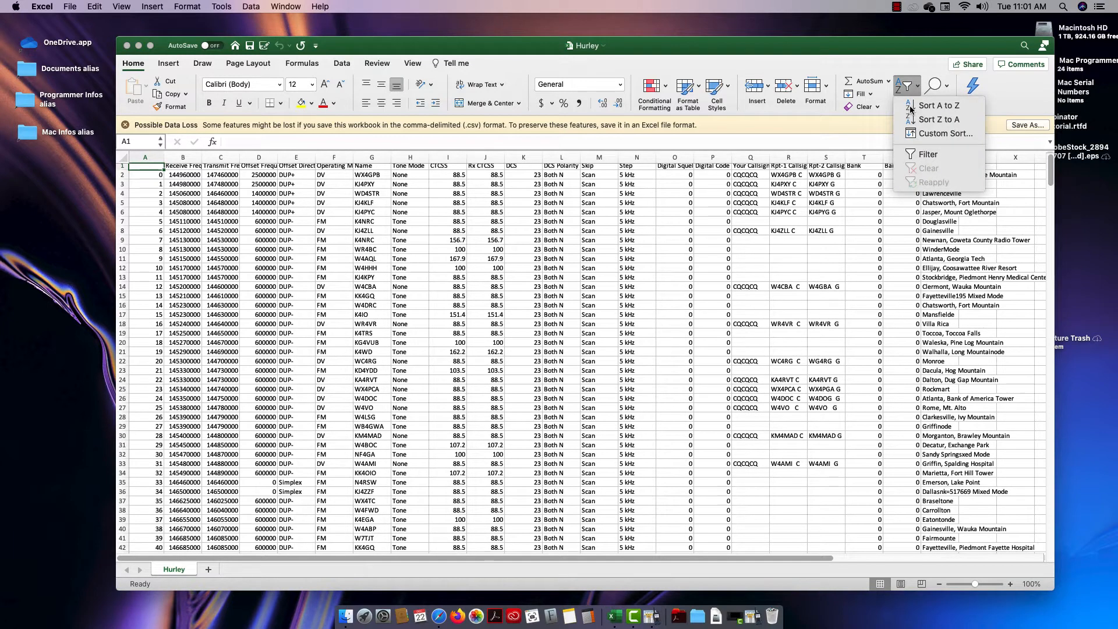
click(918, 135)
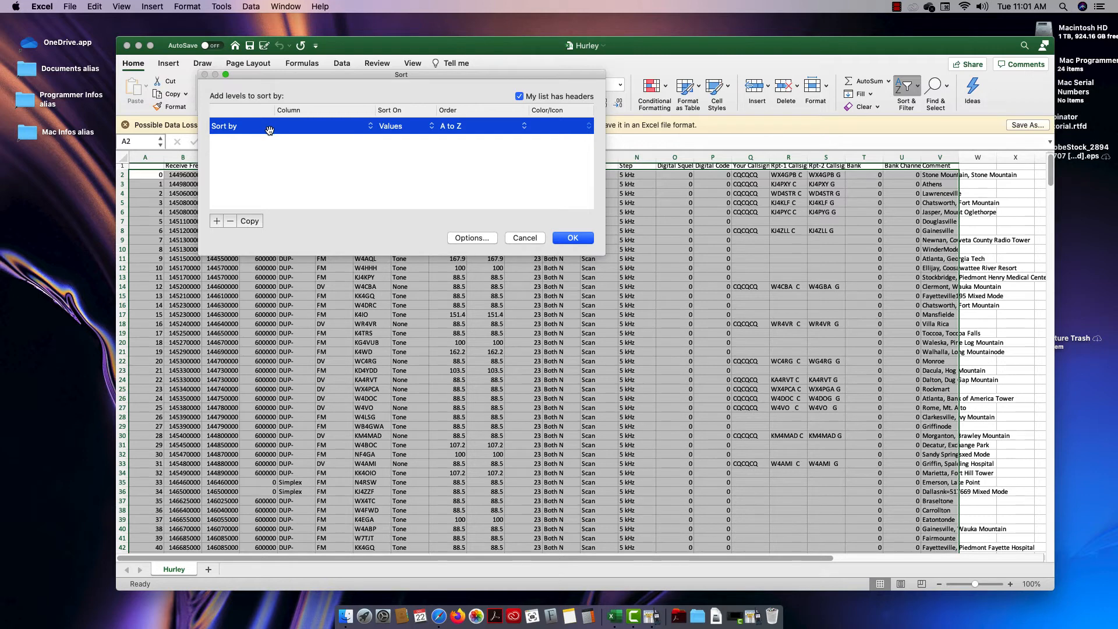
click(369, 127)
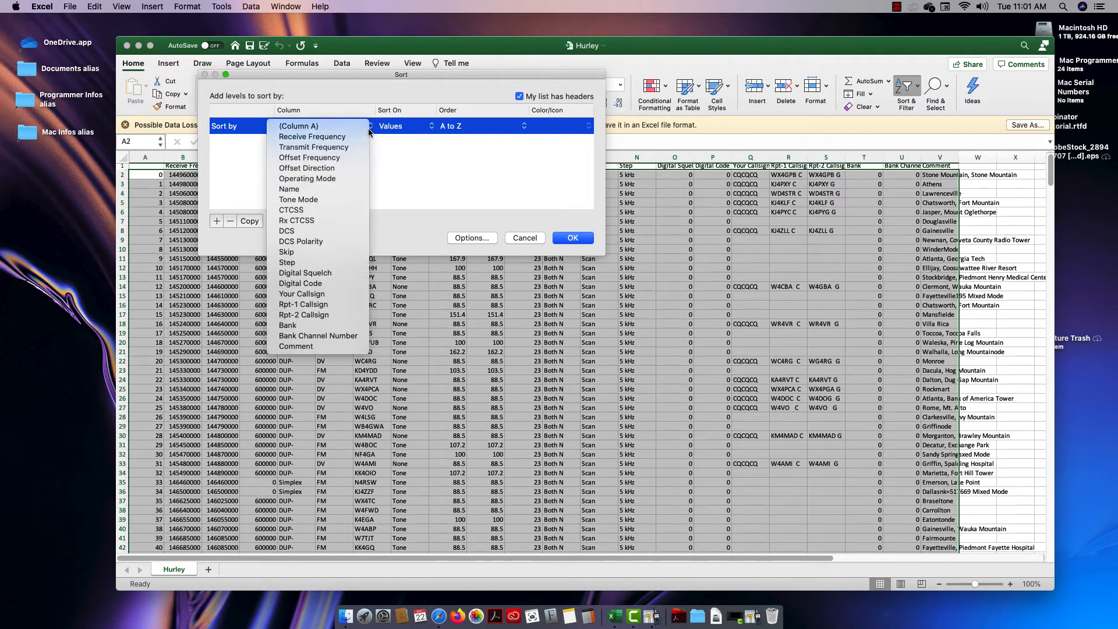
click(305, 346)
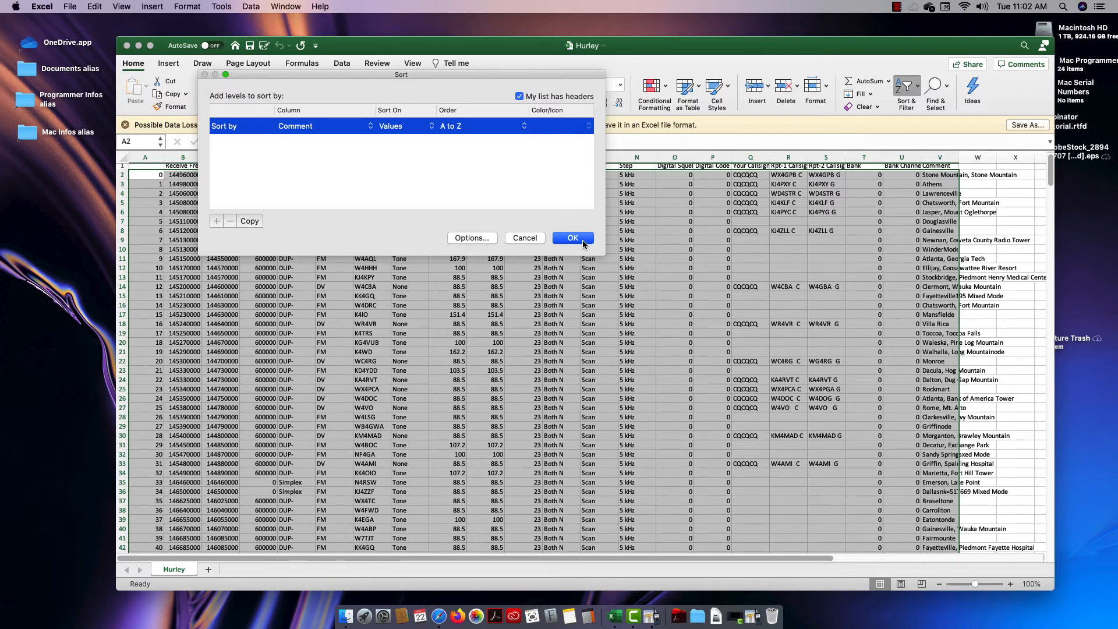
click(583, 241)
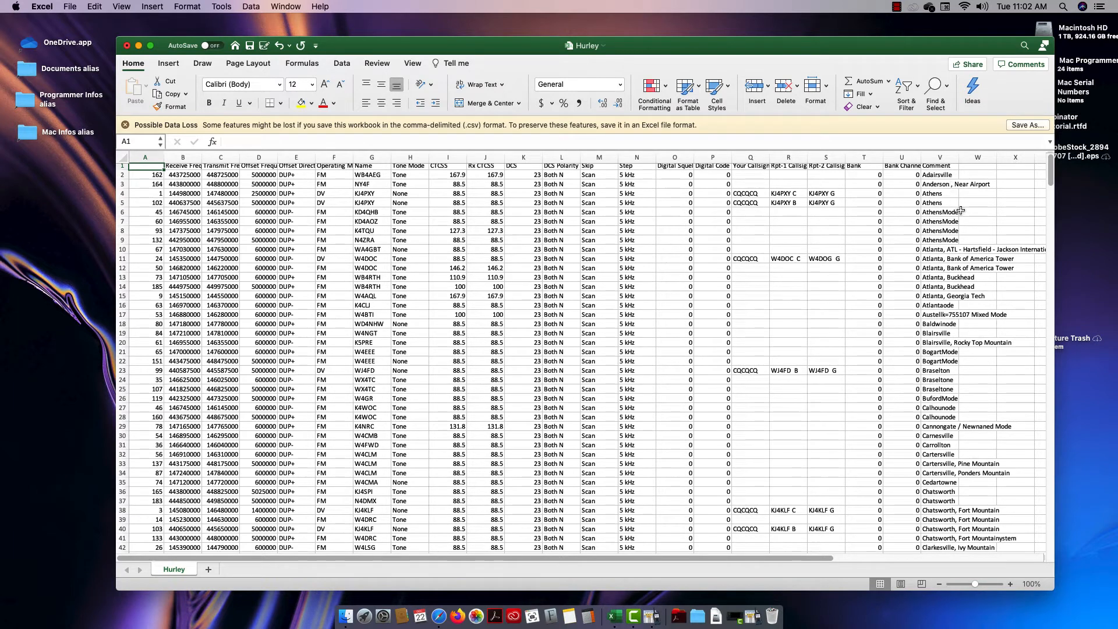
- Delete column A with the channel numbers and slightly widen the Receive Frequency column
scroll(959, 216, right, 1)
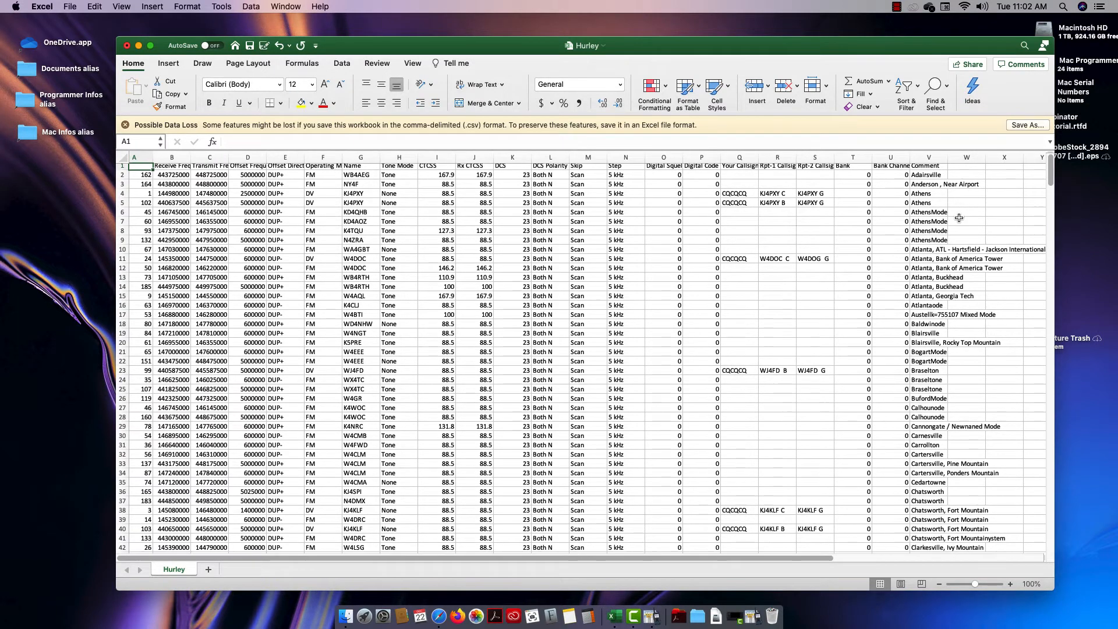
scroll(960, 169, up, 1)
click(960, 167)
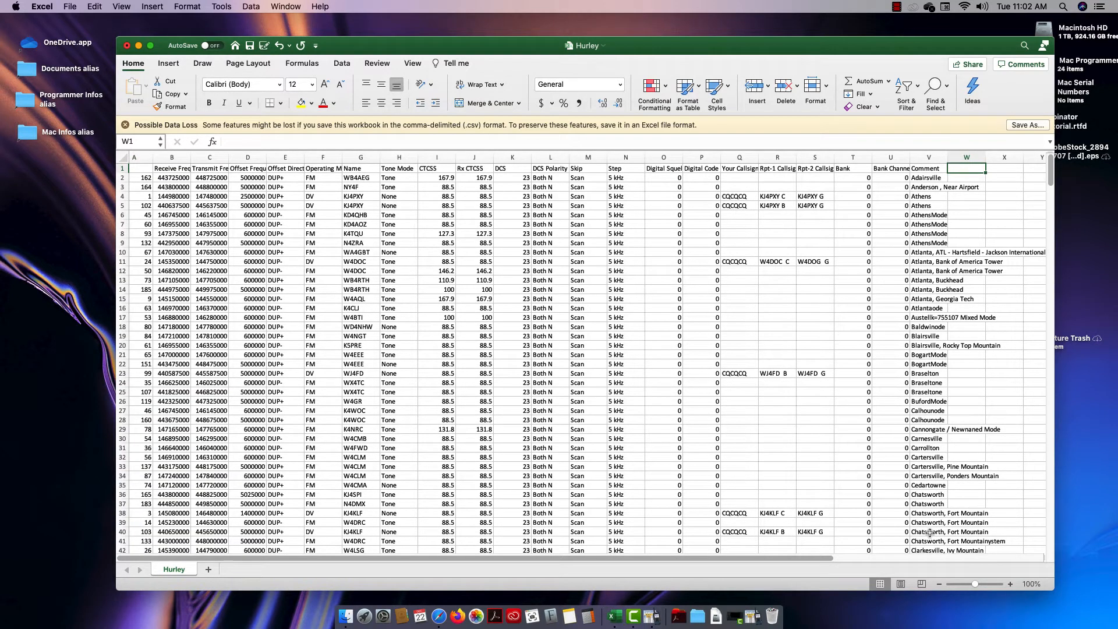
scroll(469, 323, right, 1)
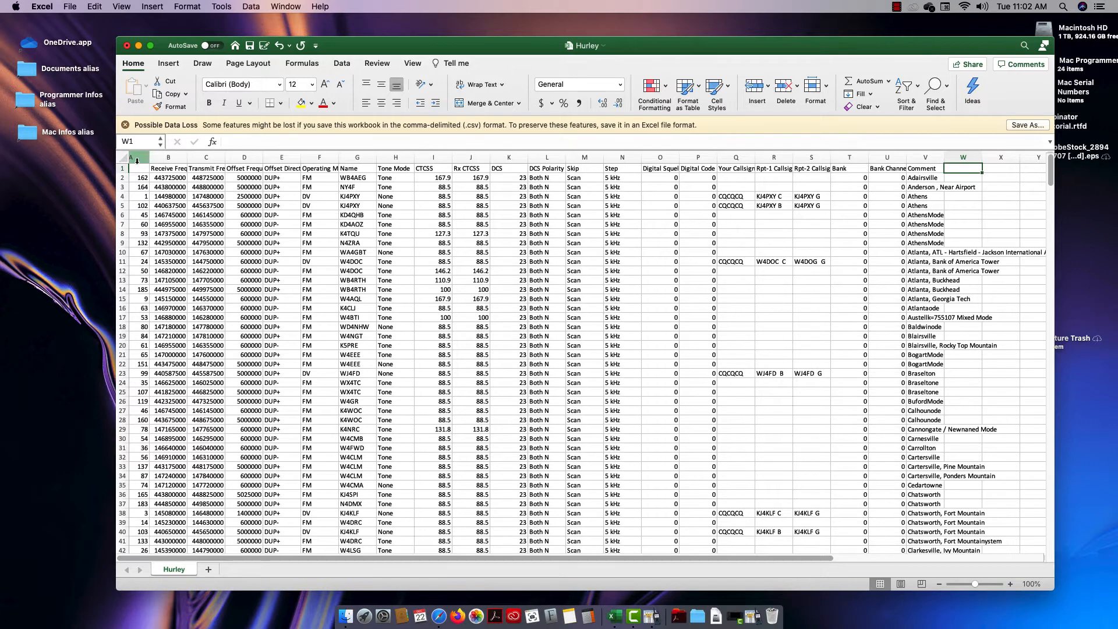
click(137, 160)
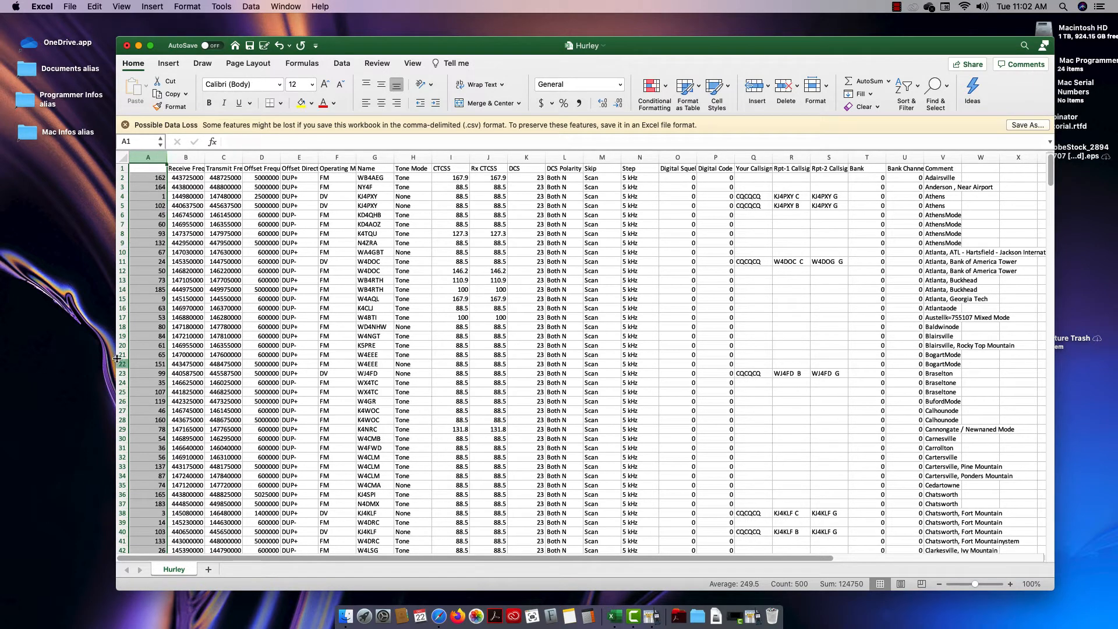
right_click(150, 153)
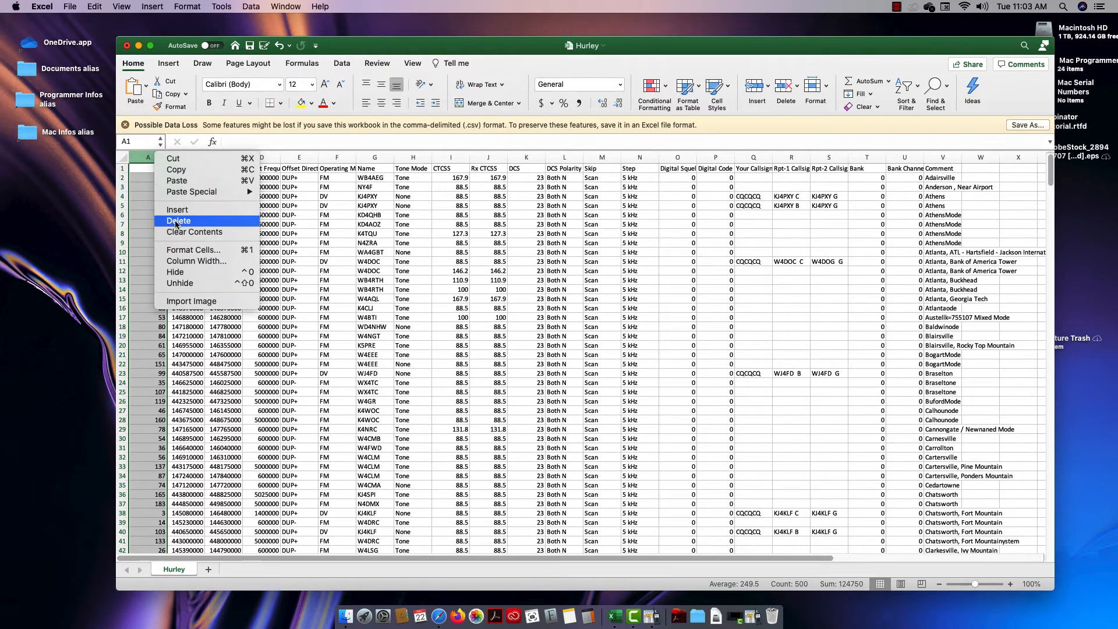
click(175, 221)
drag(167, 158, 174, 158)
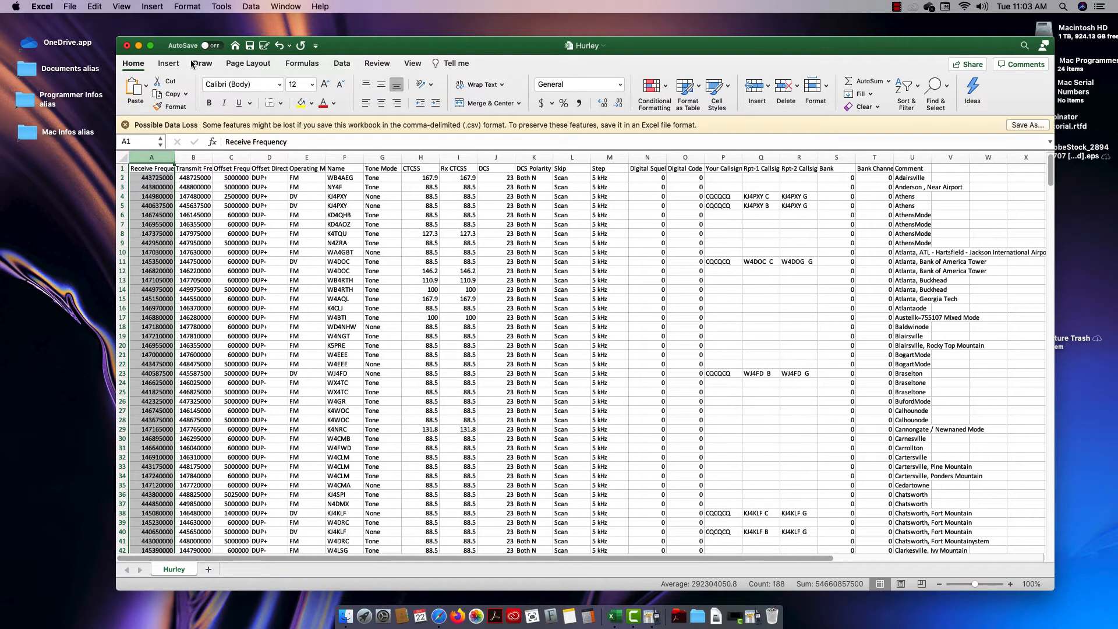
- Save the Hurley workbook and close its window
click(70, 6)
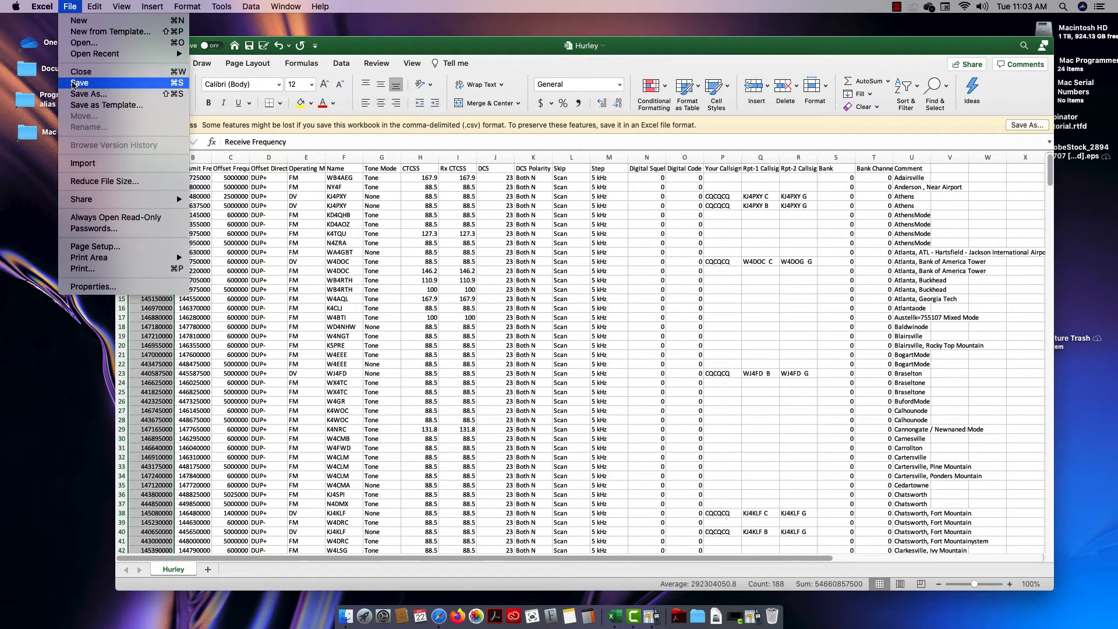
click(72, 84)
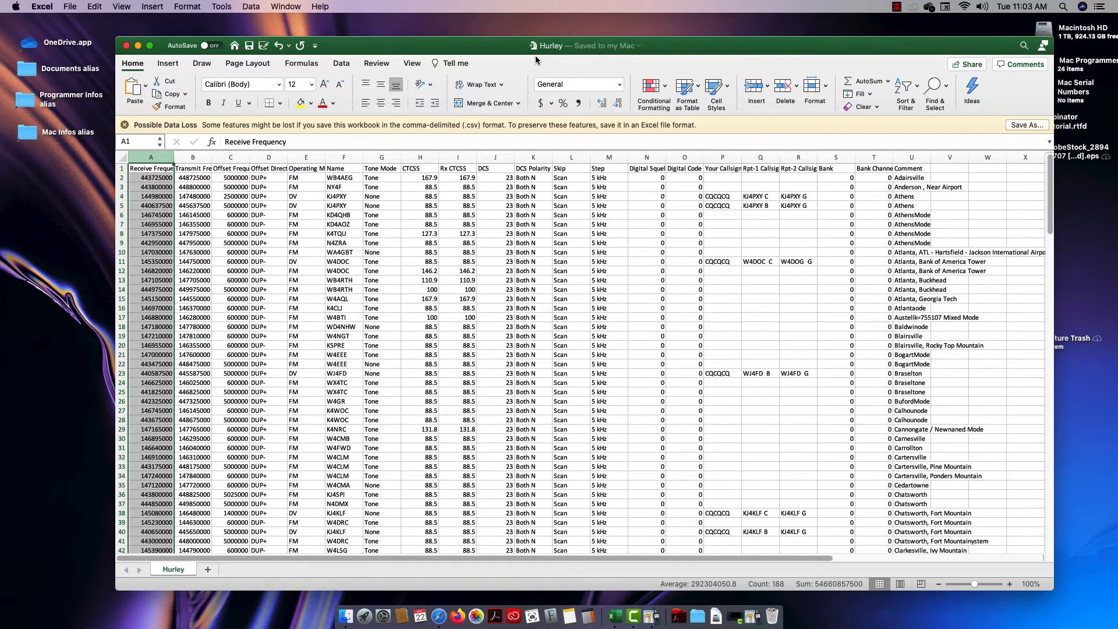
click(126, 47)
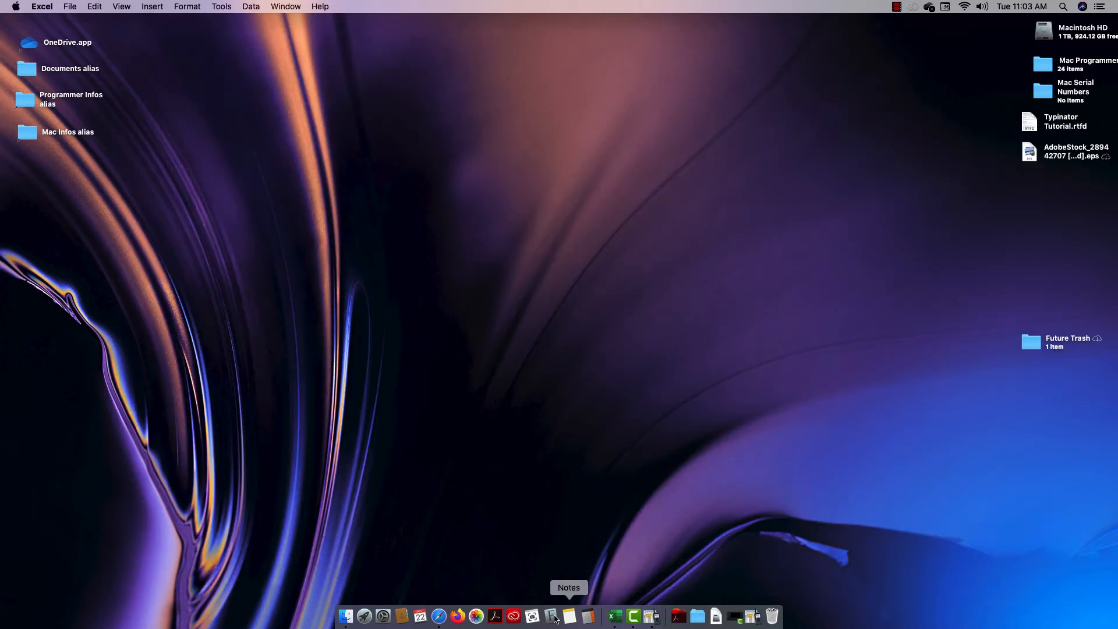
- Switch to the ID-51Plus2 Programmer, close the window holding LaGrange, and create a new blank file alongside Hurley
click(650, 618)
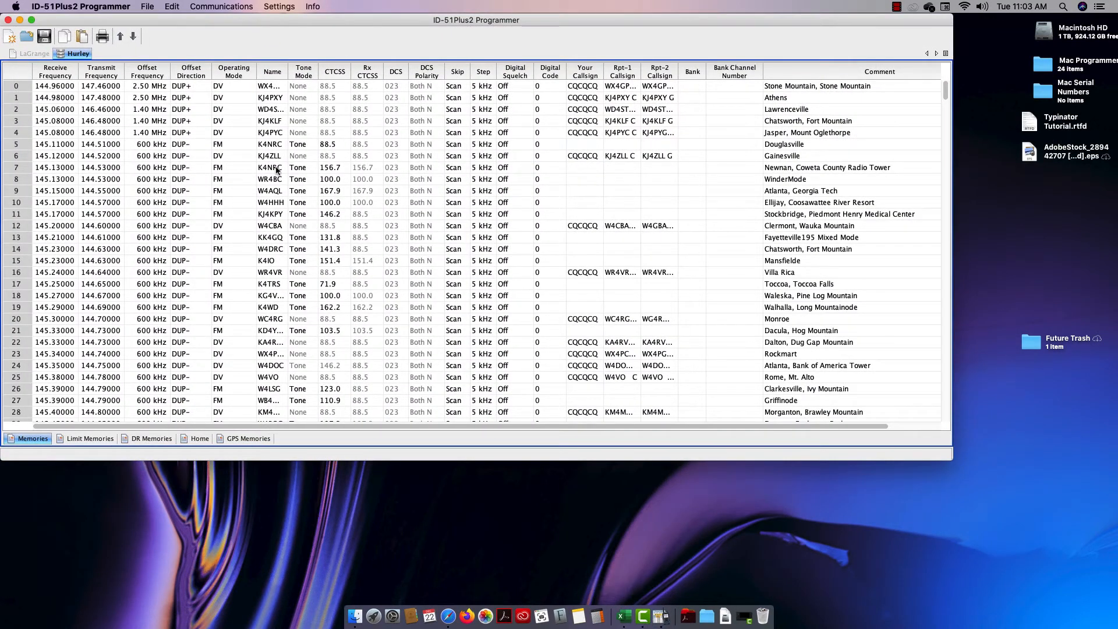
click(8, 20)
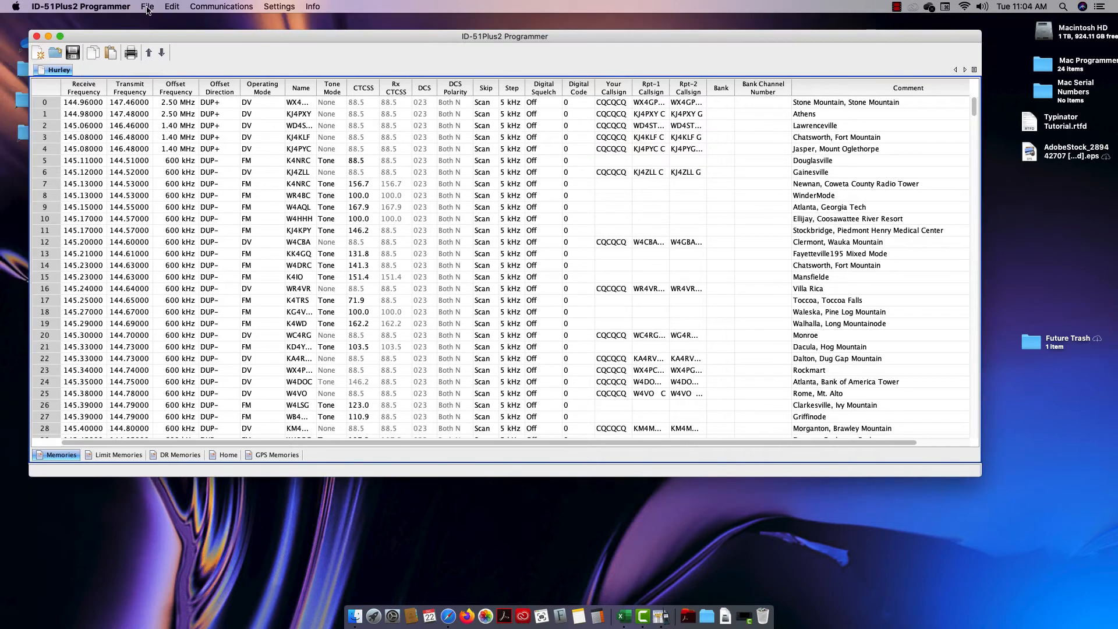
click(148, 6)
click(150, 26)
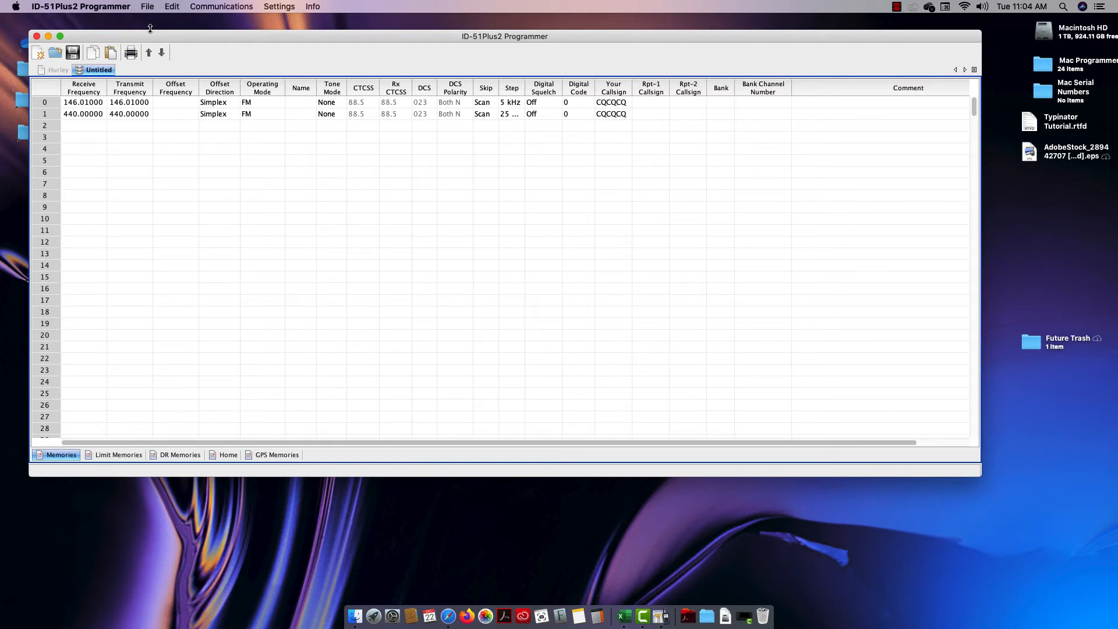
click(59, 70)
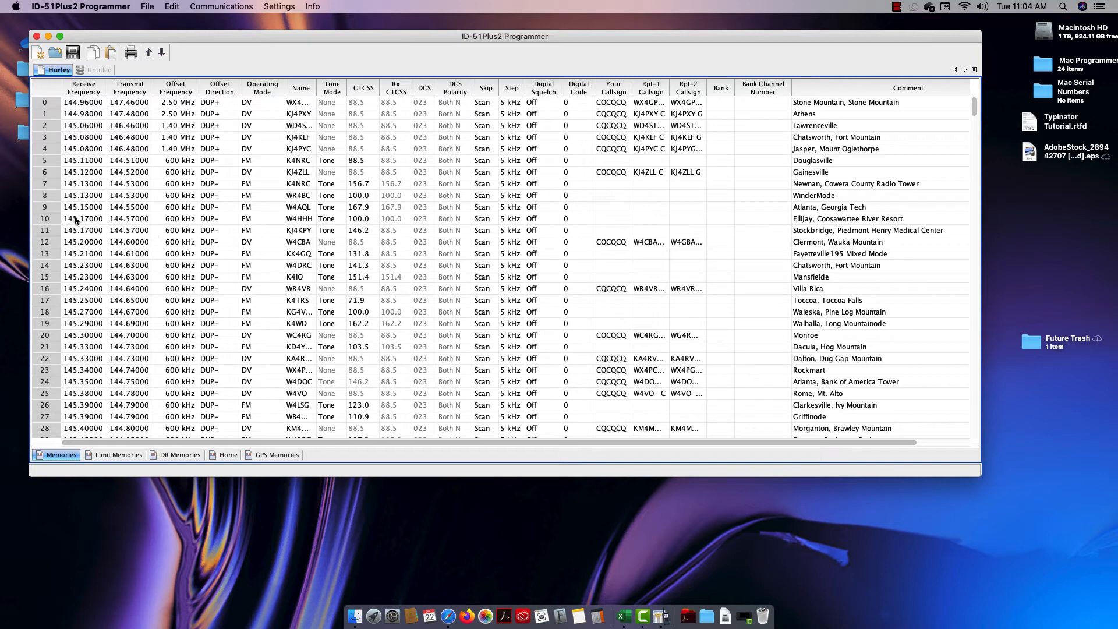
click(99, 70)
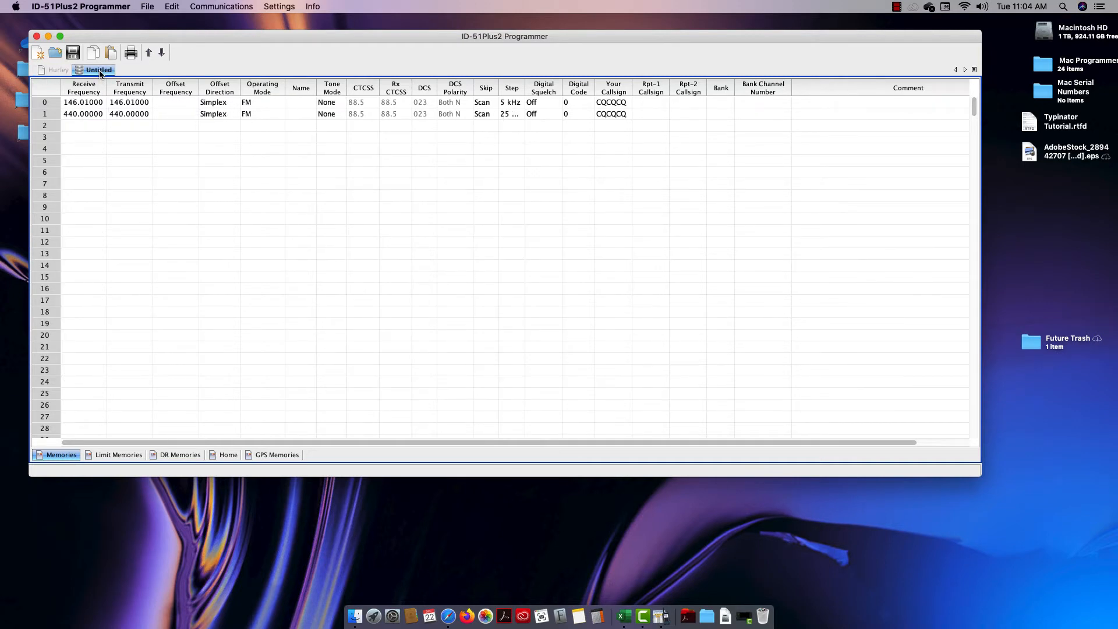
- Import Hurley.csv into the Untitled file, apply the data with the existing column definitions, and close the import window
click(149, 8)
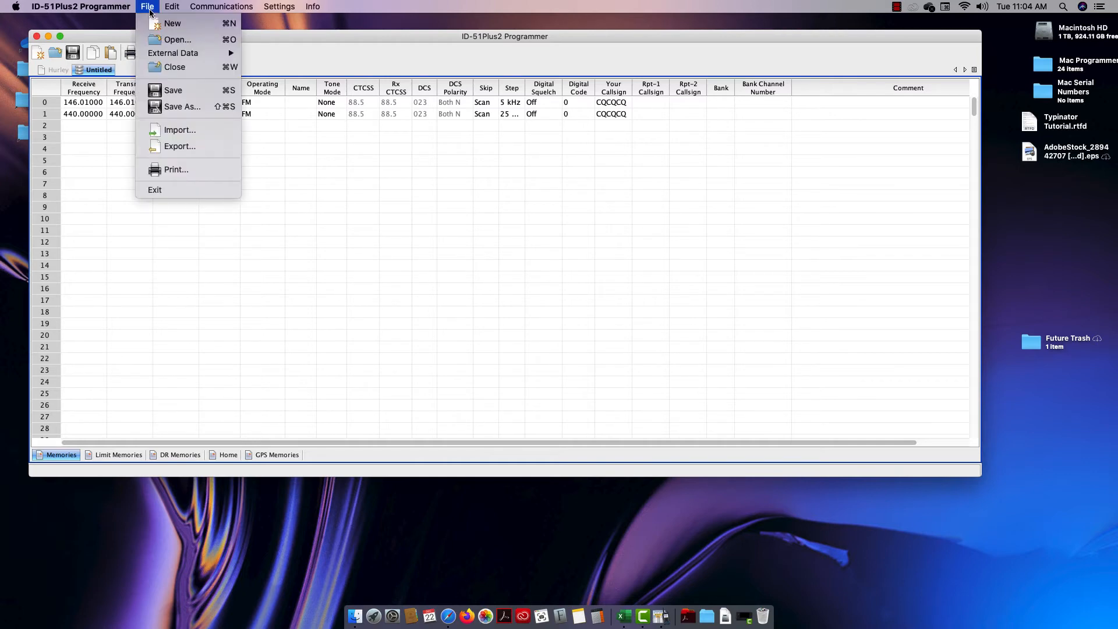
click(161, 130)
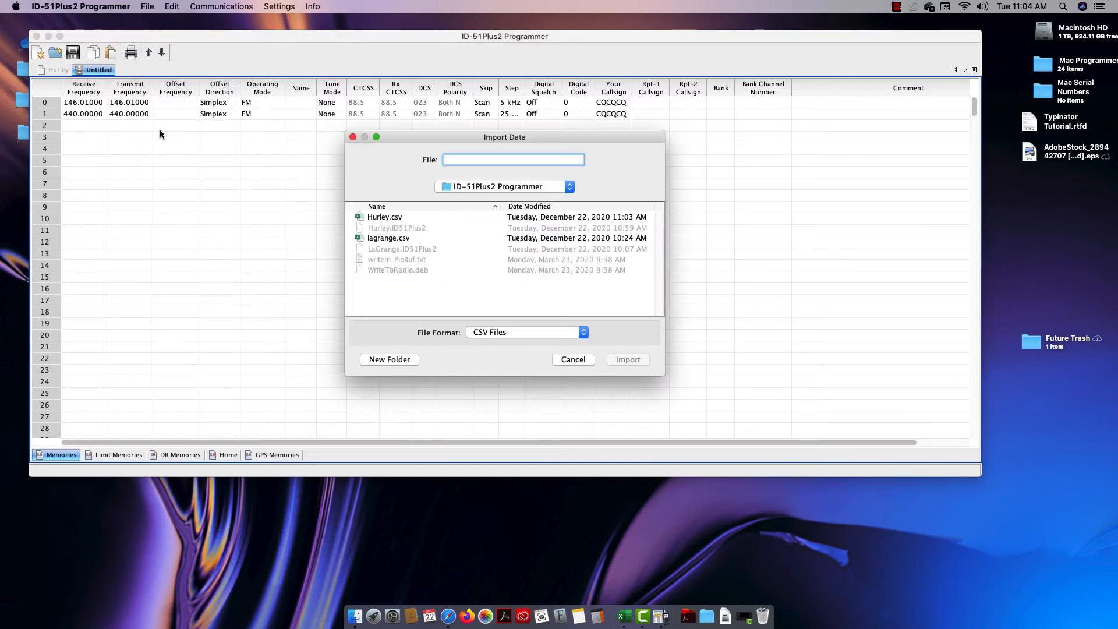
click(376, 219)
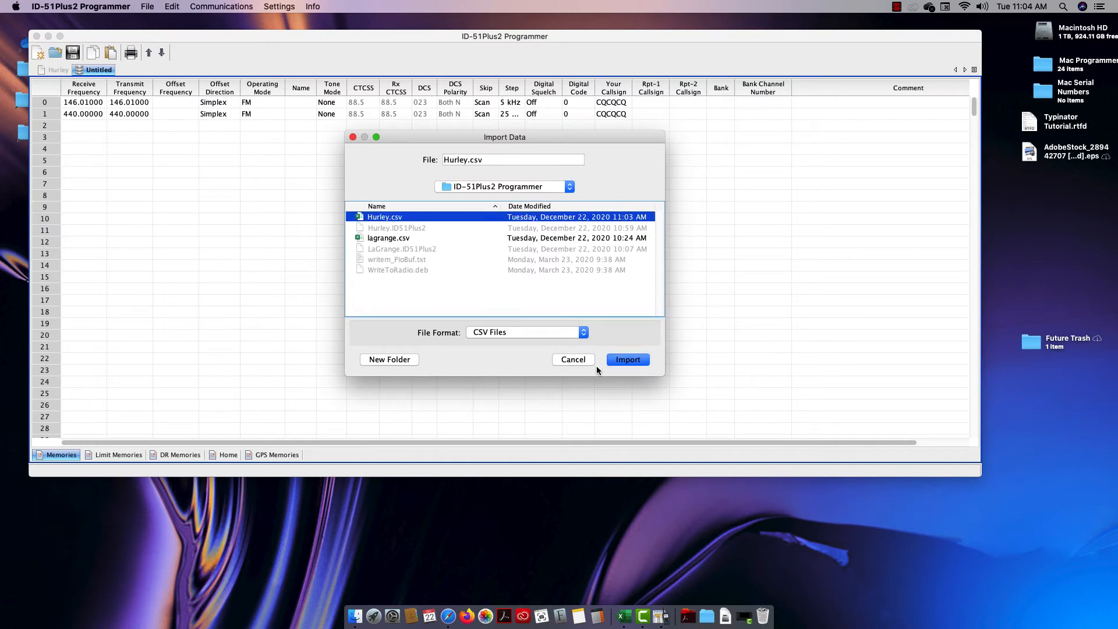
click(627, 361)
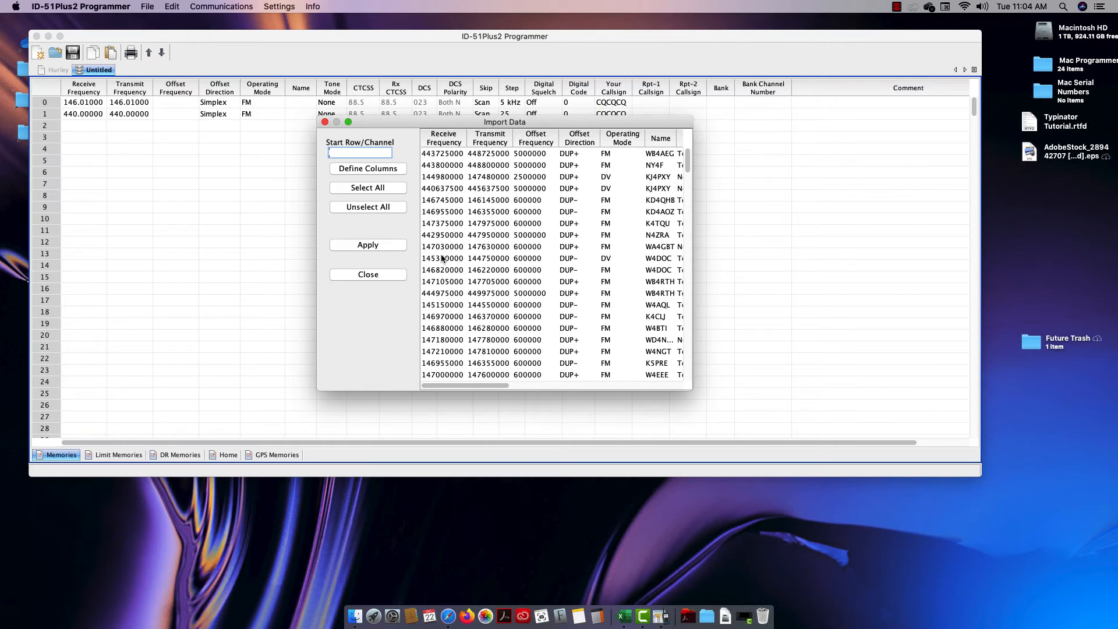
drag(694, 336, 1039, 312)
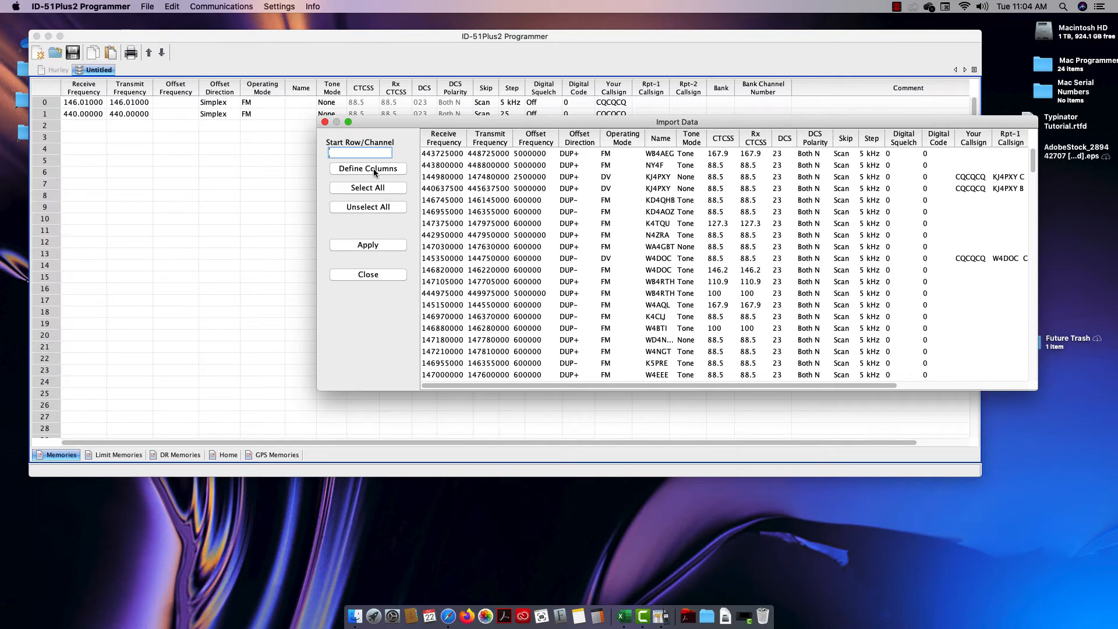
click(369, 246)
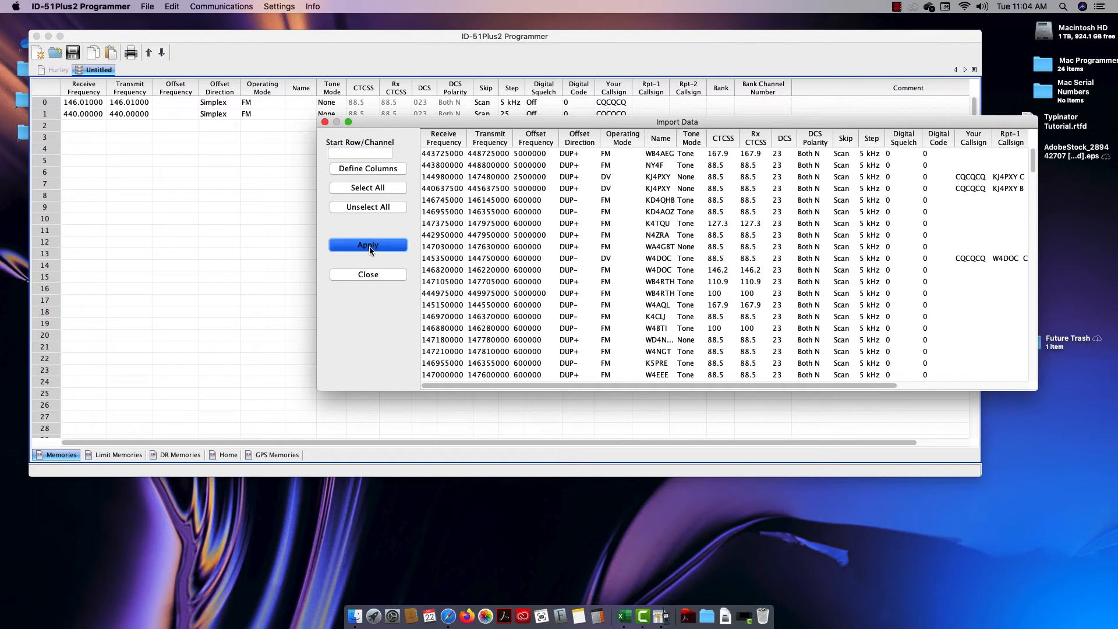
click(325, 122)
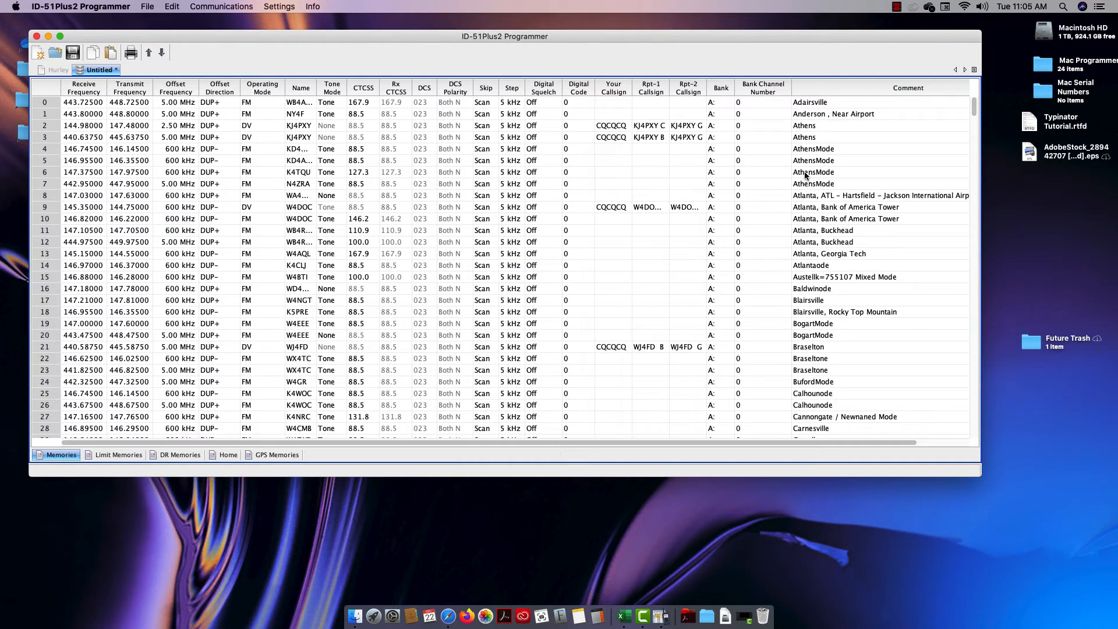
- Show the Hurley and Untitled files side by side by placing Untitled in a new vertical group
right_click(113, 73)
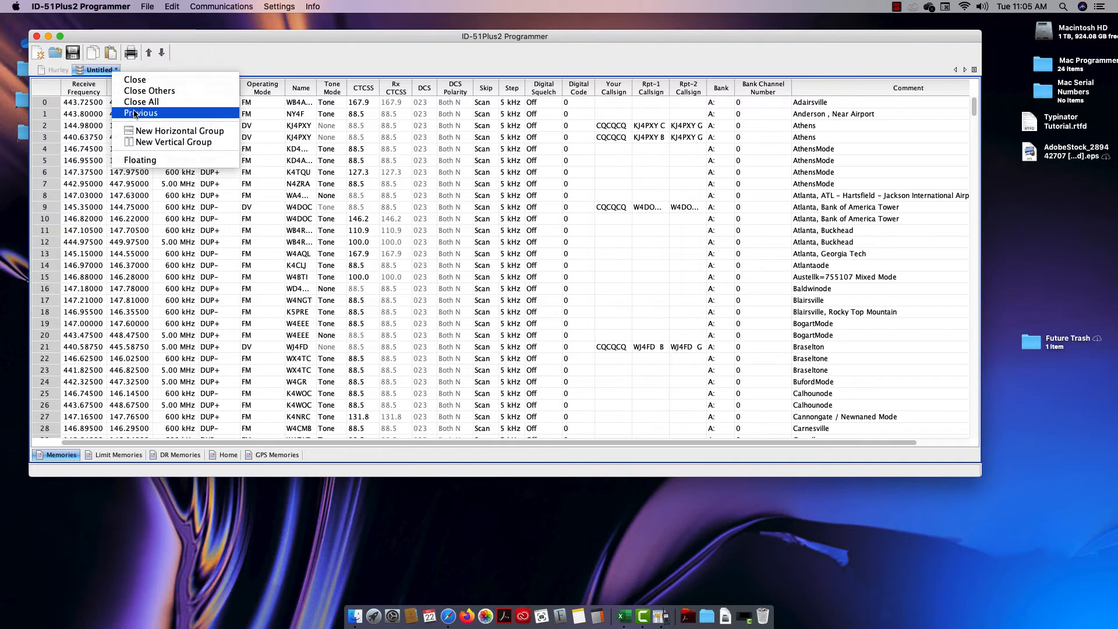
click(137, 142)
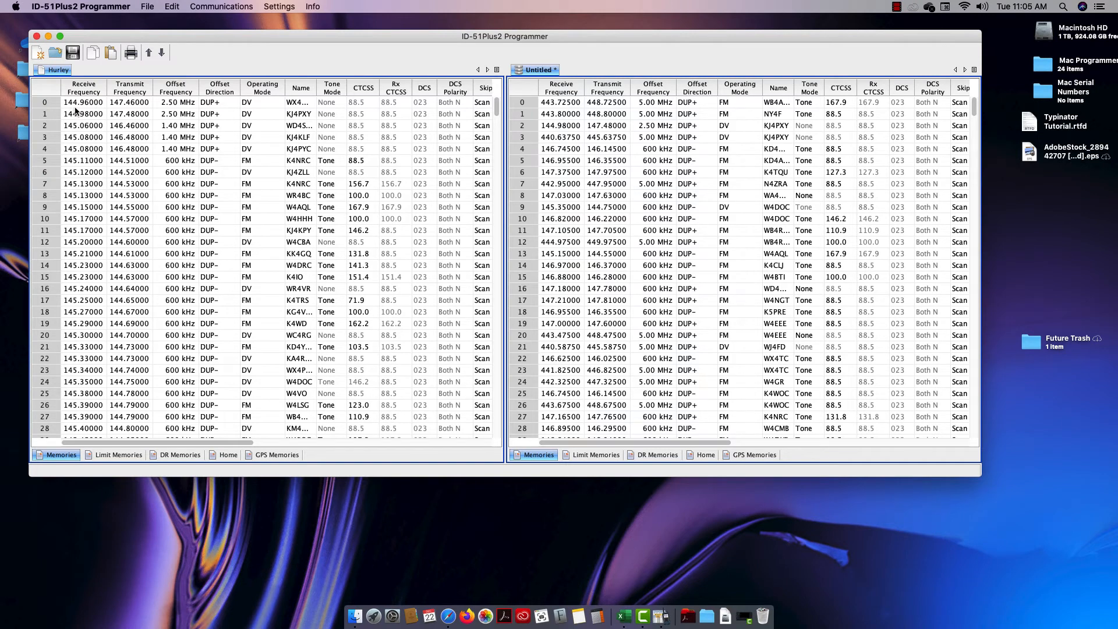
scroll(330, 115, right, 2)
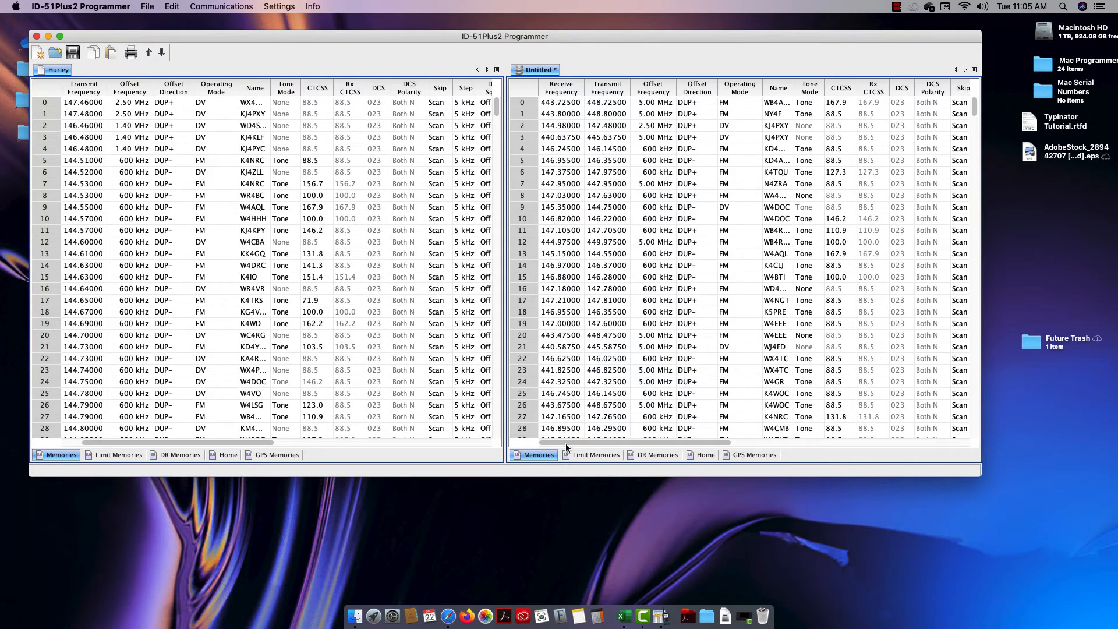
drag(565, 445, 511, 459)
- Copy all memory channels of the Untitled file
click(524, 103)
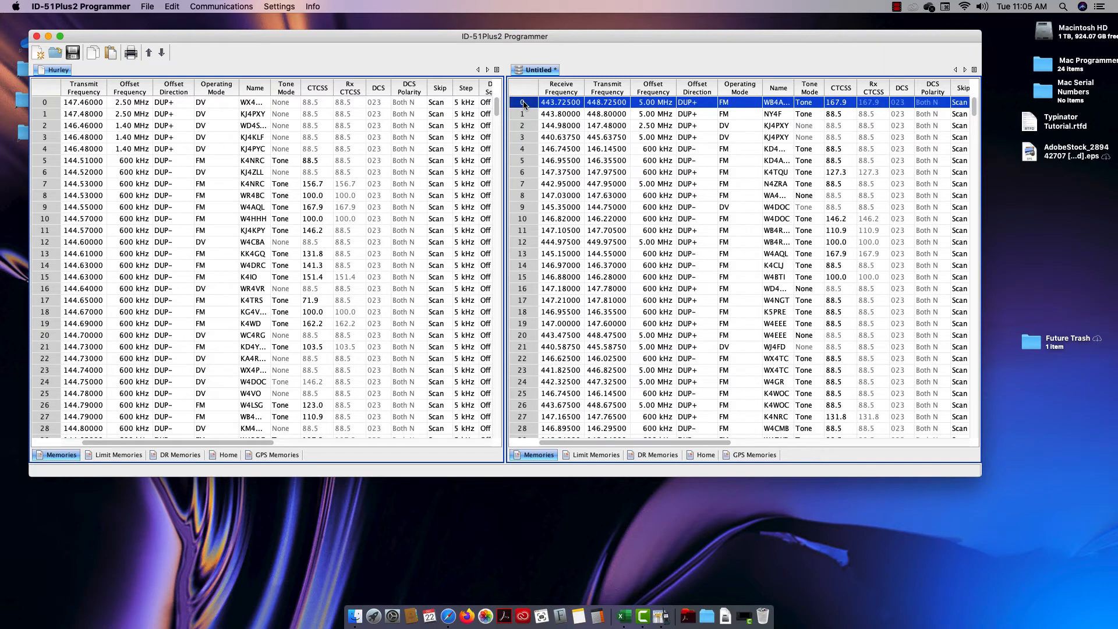
key(super+a)
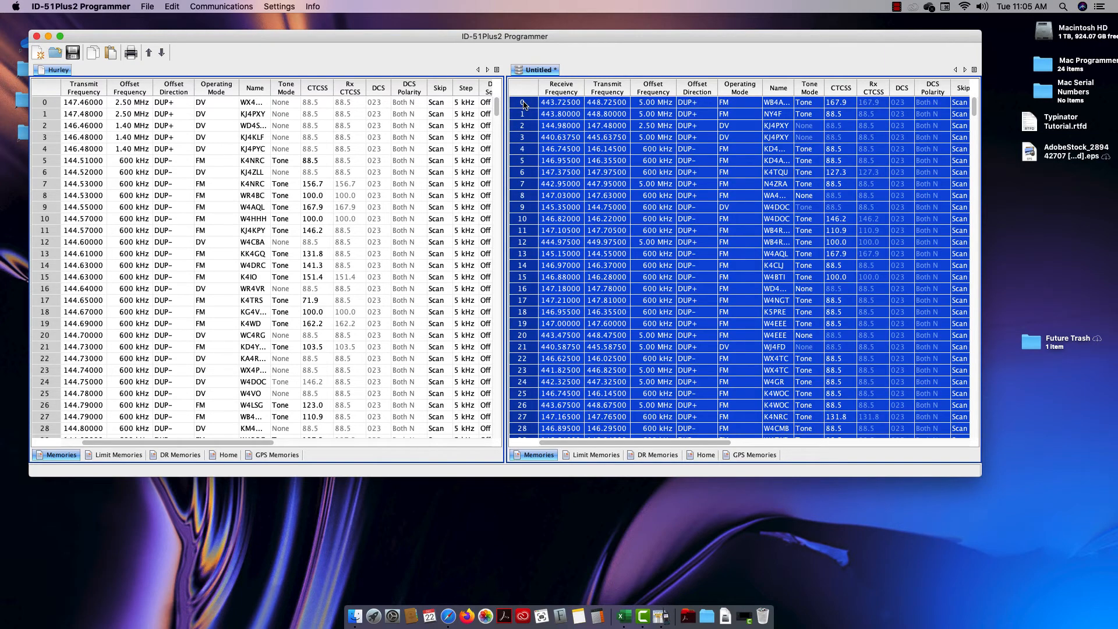
key(super+c)
- Search the installed applications for 4100 and launch the ID-4100 Programmer
click(373, 622)
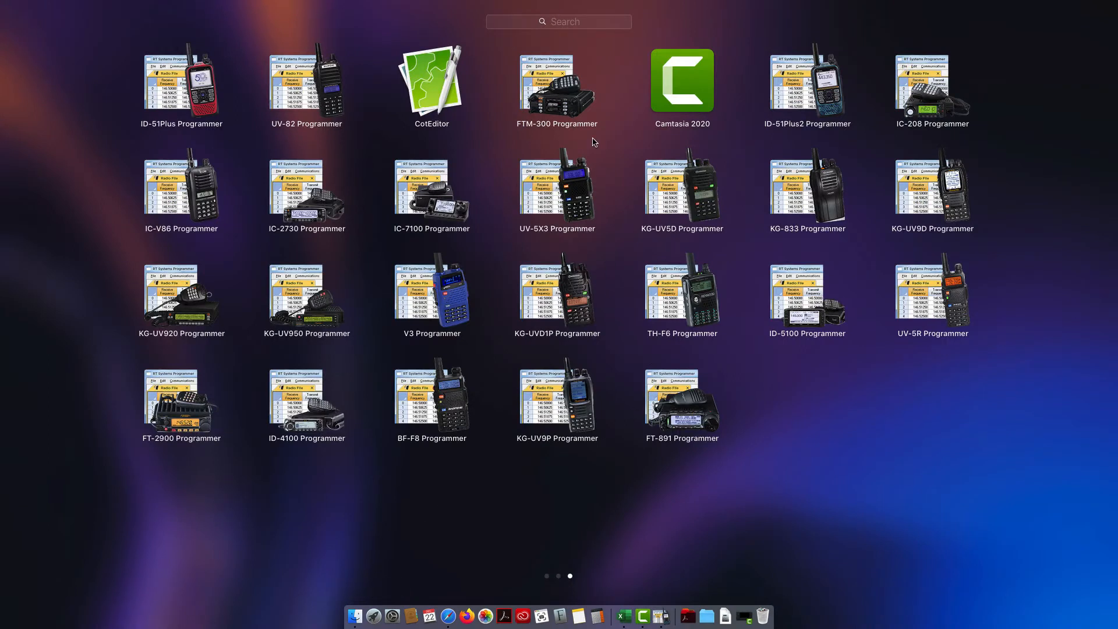
click(555, 23)
text(41)
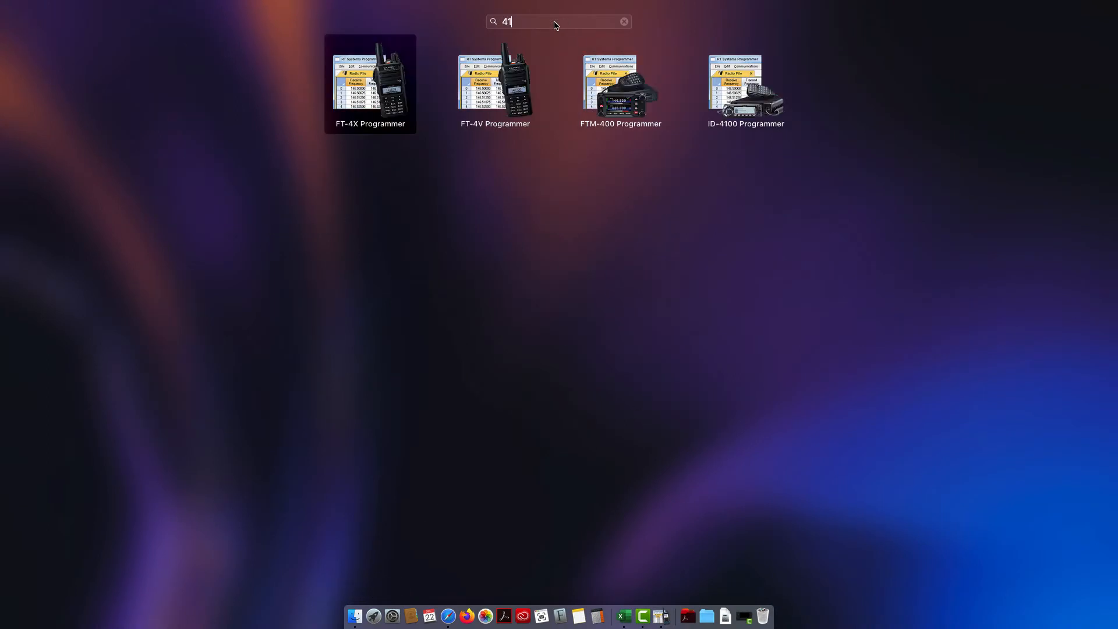
text(00)
click(570, 84)
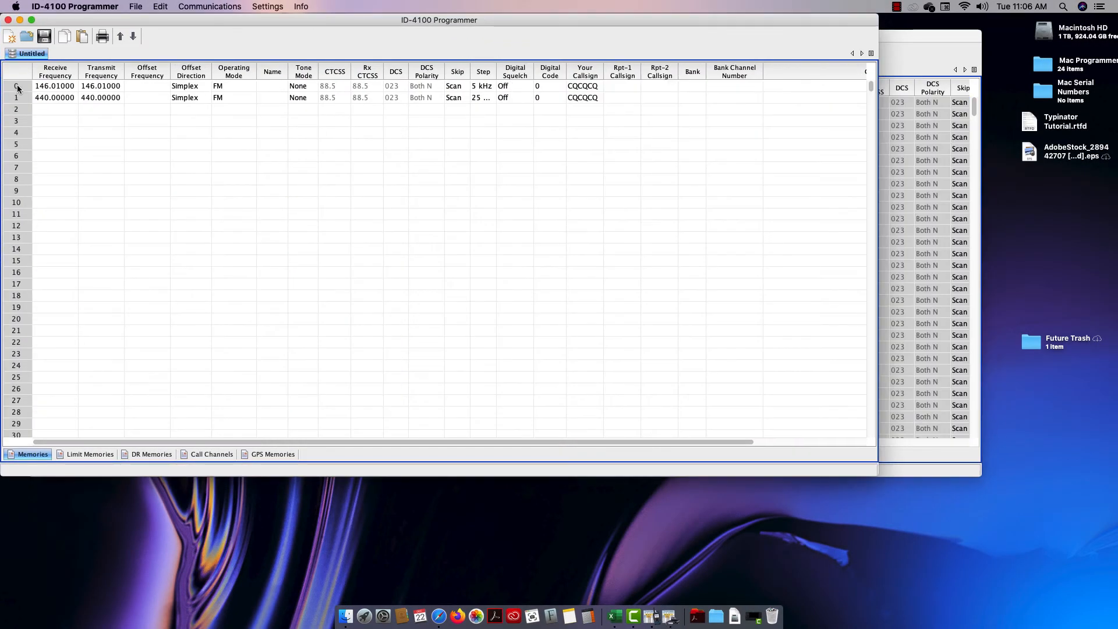
- Paste the copied memory channels into the untitled file starting at channel 0, and move the window to uncover the ID-51Plus2 Programmer behind it
click(18, 88)
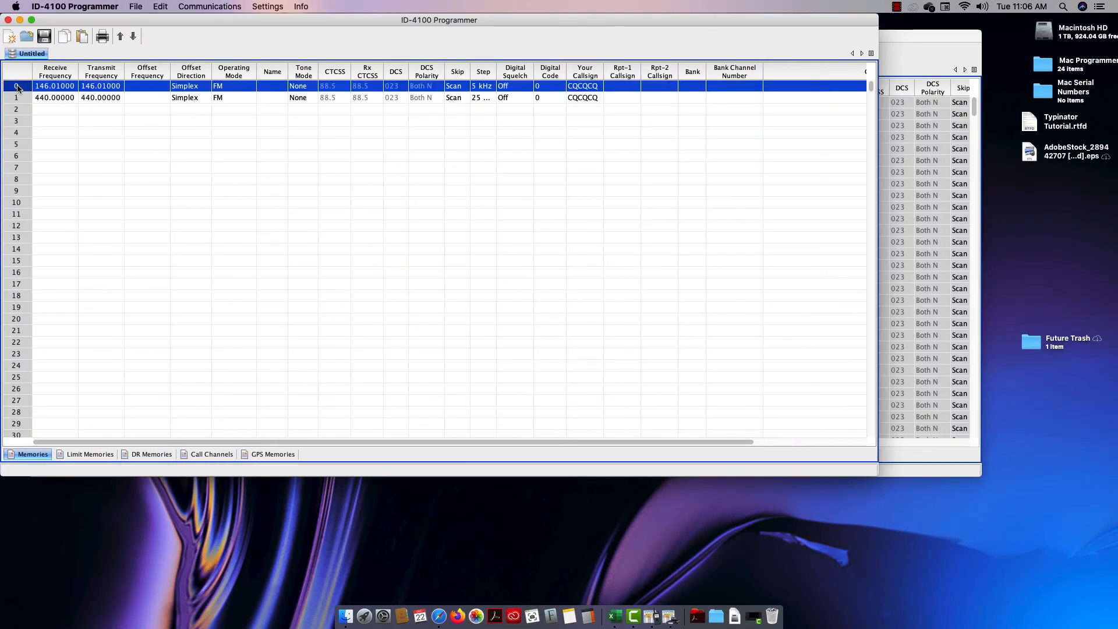
key(super+v)
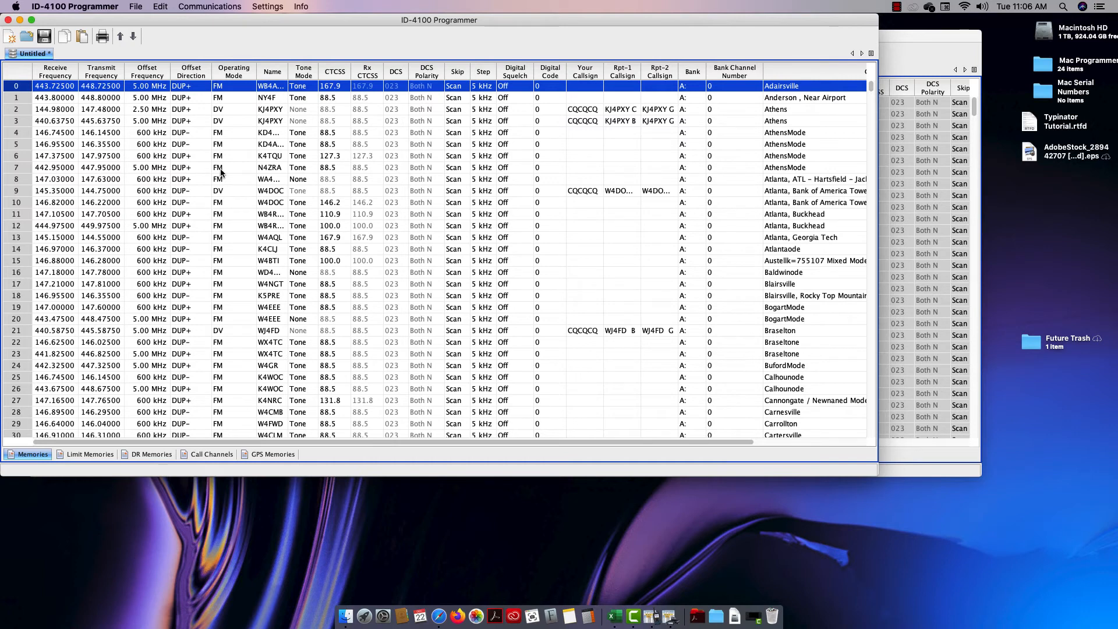
drag(247, 21, 273, 53)
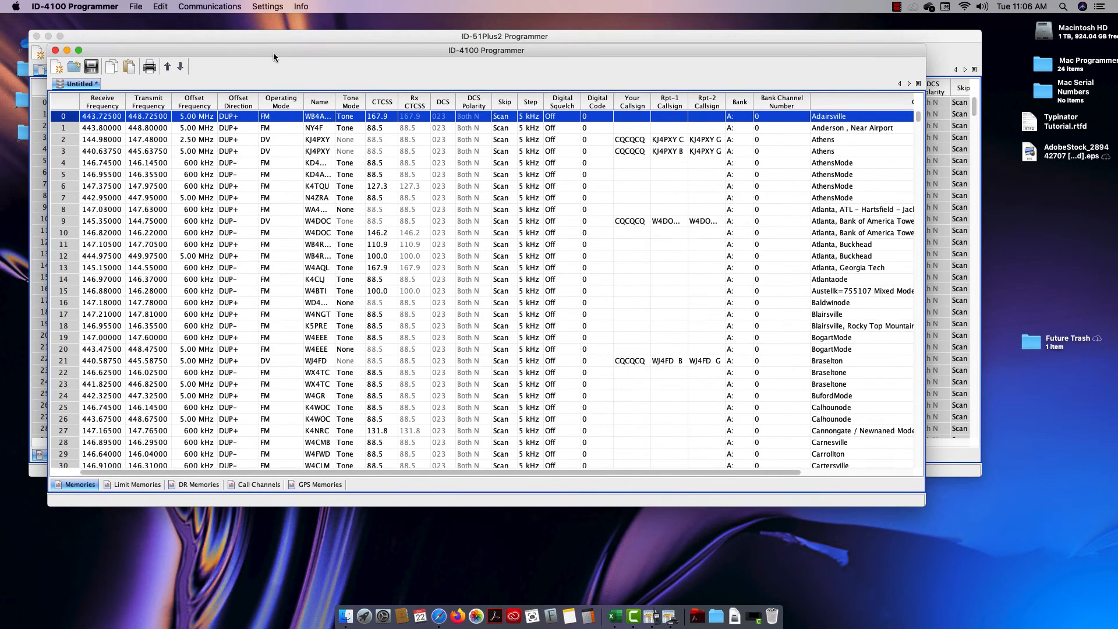
- Create a new file and start a data import into it, allowing access to the Documents folder
click(137, 9)
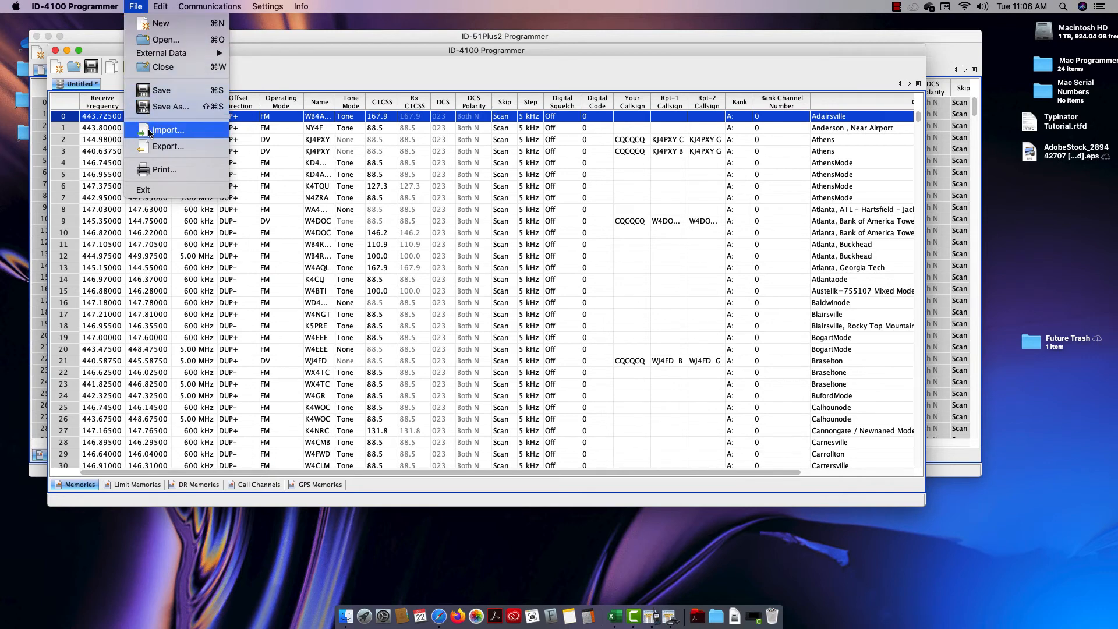
click(197, 27)
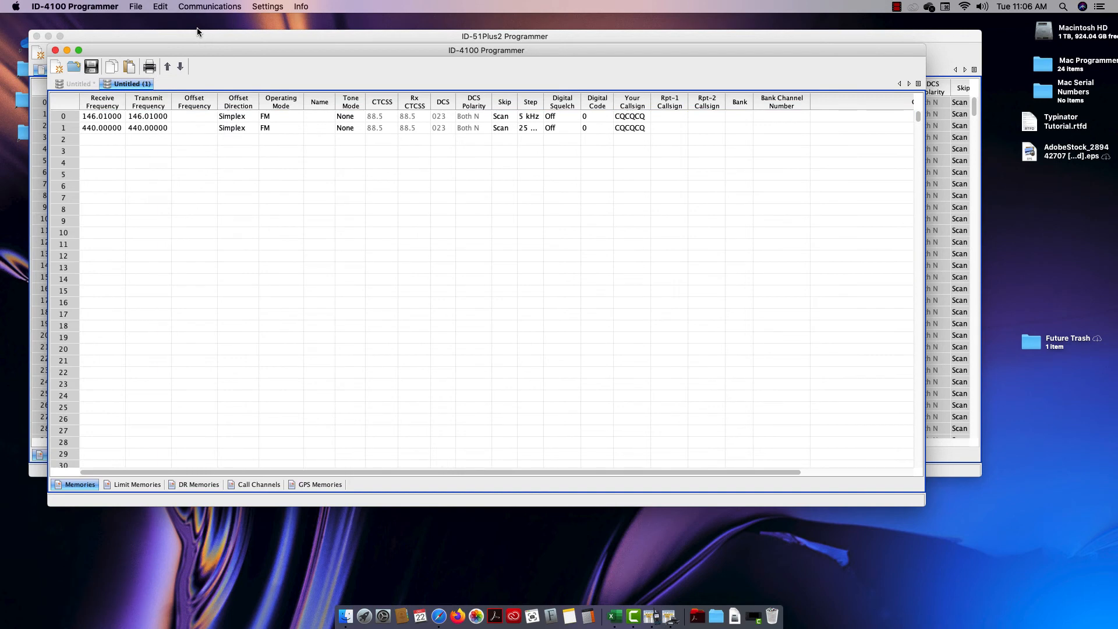
click(134, 7)
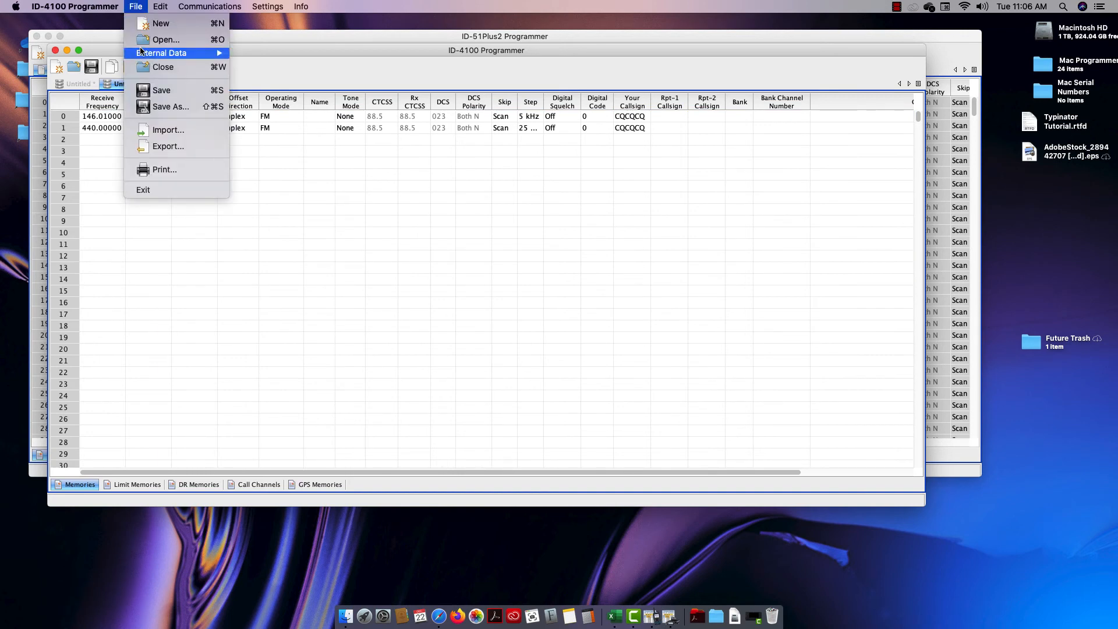
click(159, 131)
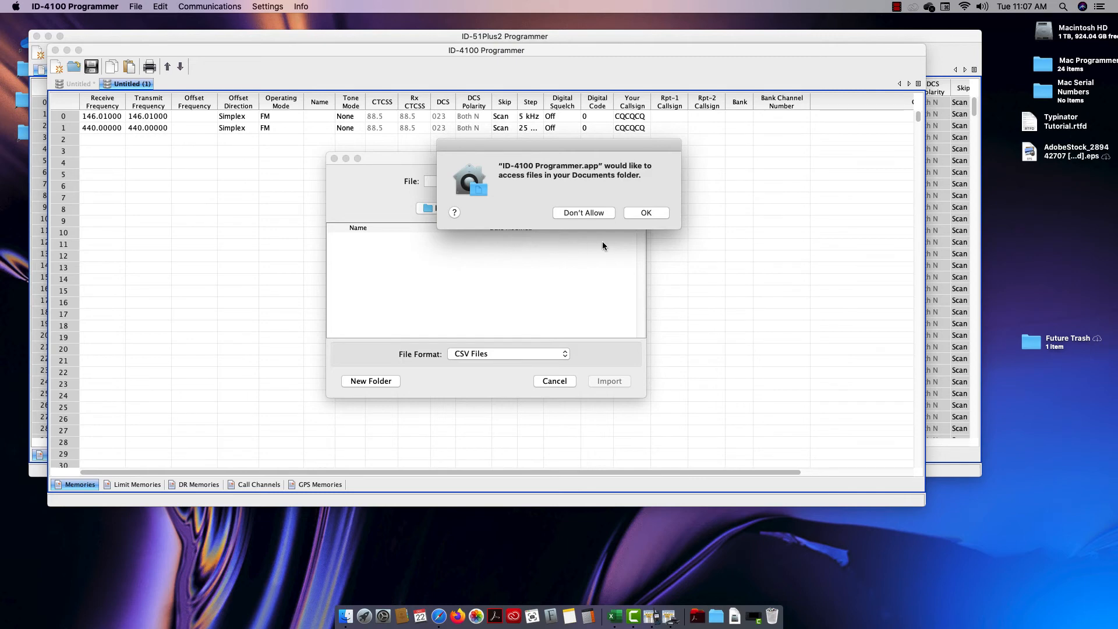
click(651, 214)
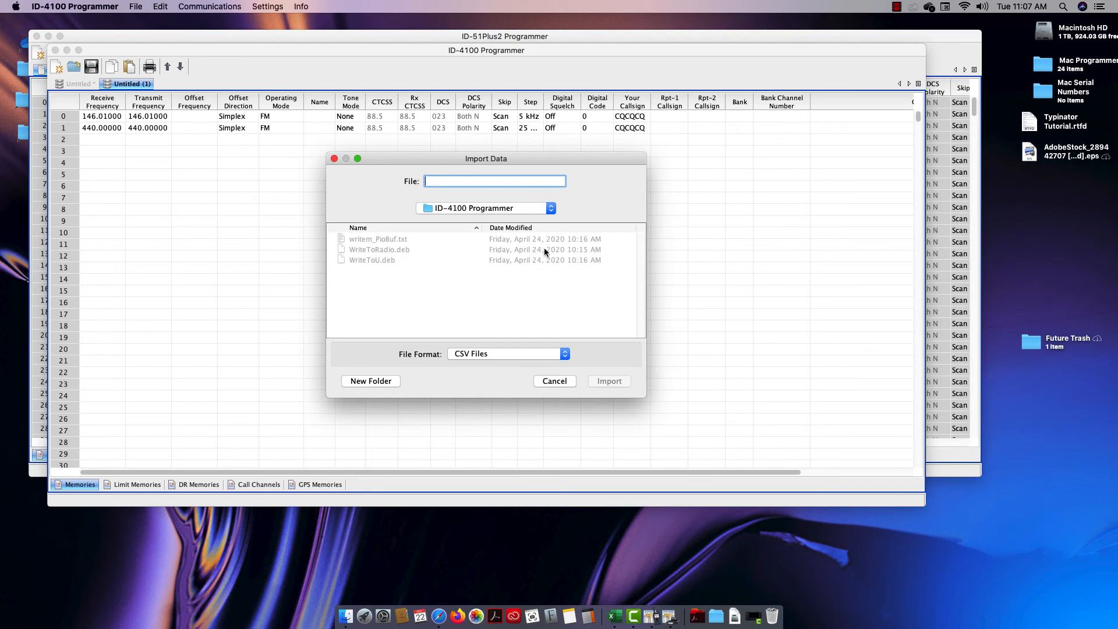
- Browse to the ID-51Plus2 Programmer folder inside Documents > Icom for the file to import
click(551, 212)
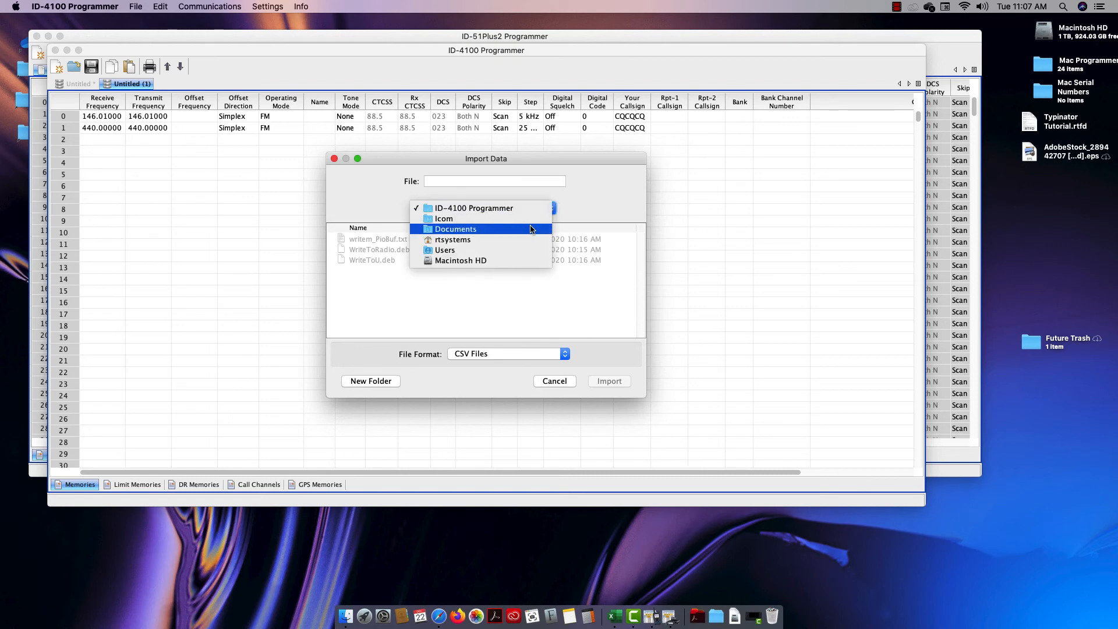
click(529, 229)
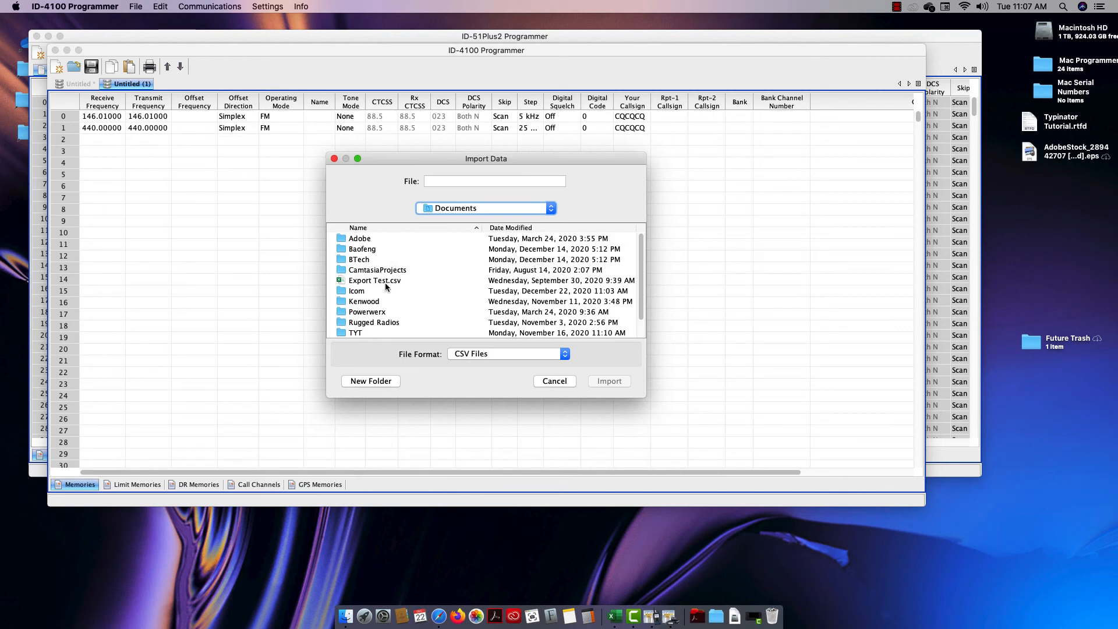
double_click(356, 291)
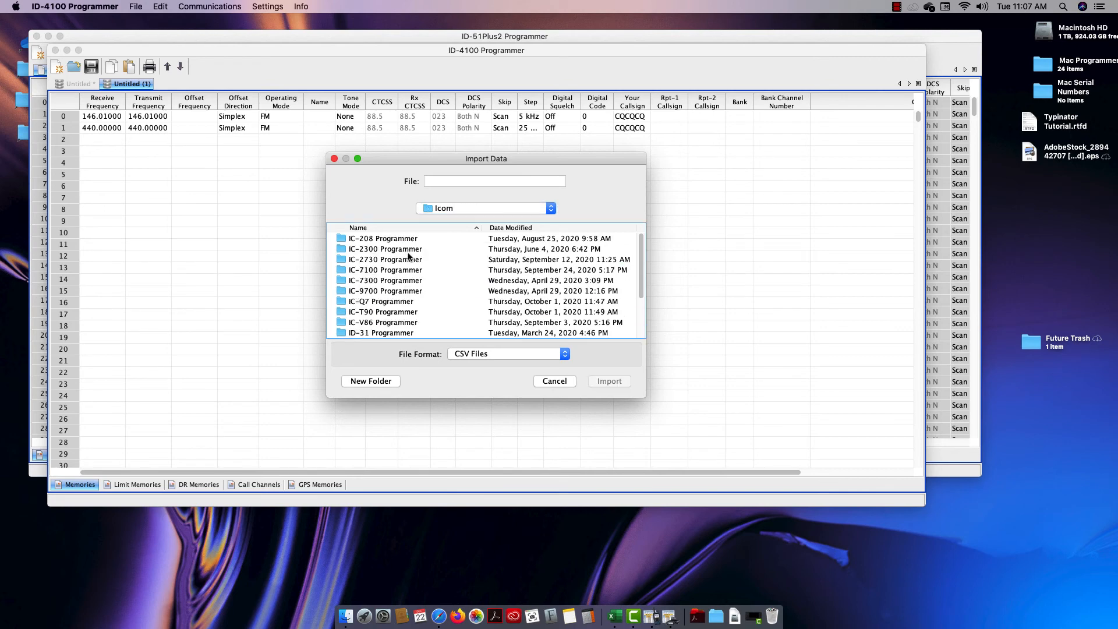
scroll(403, 283, down, 6)
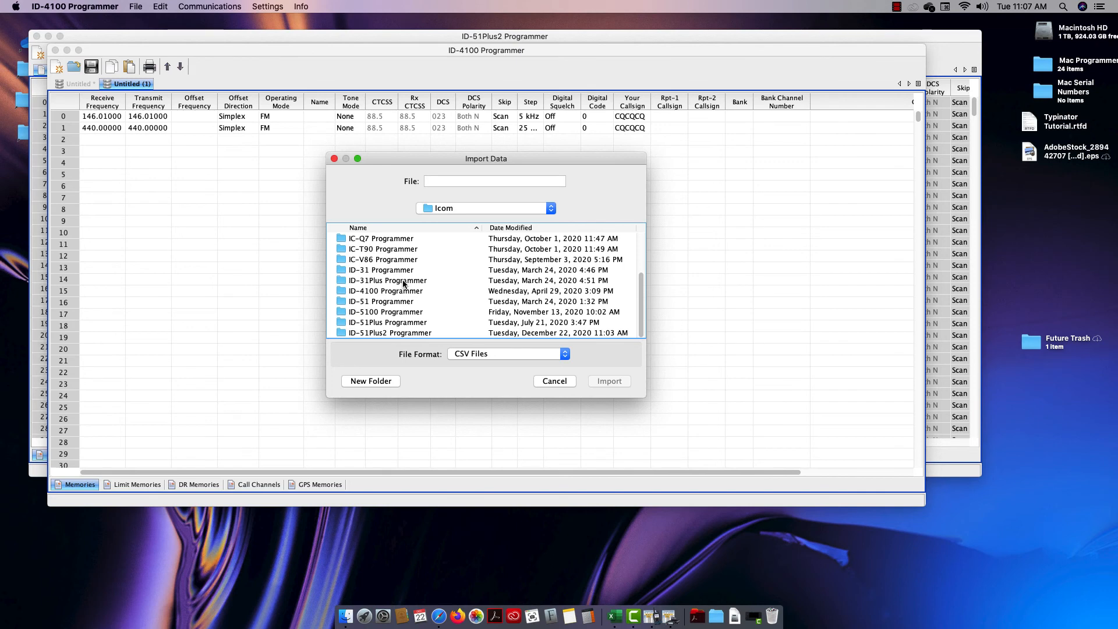
click(402, 335)
double_click(403, 334)
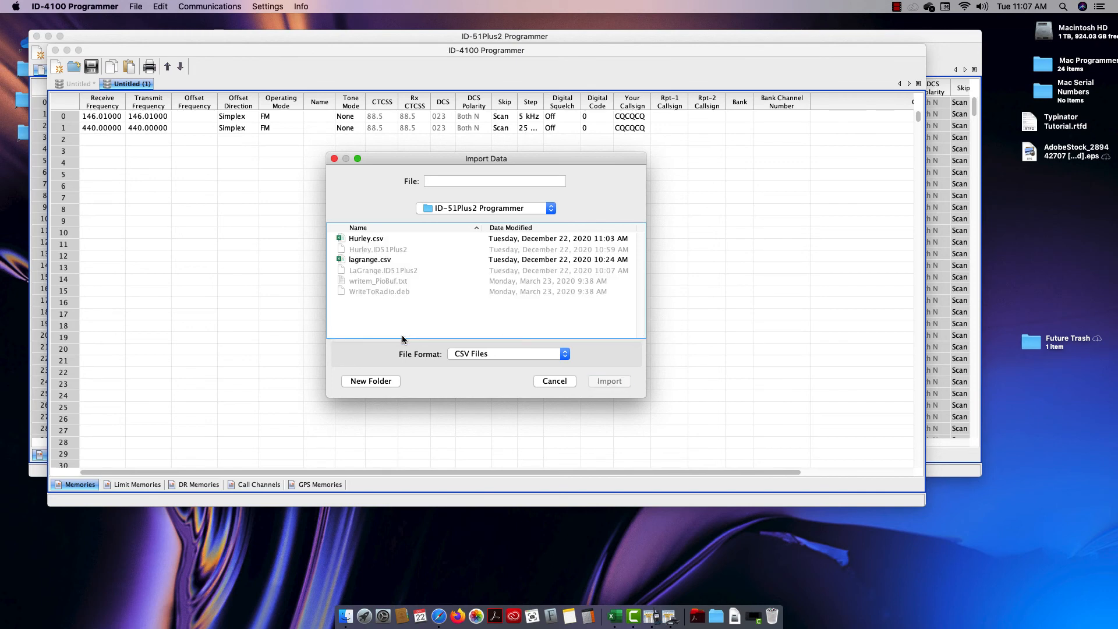
- Load Hurley.csv, apply its data to the new file with the existing column definitions, and close the import window
double_click(368, 240)
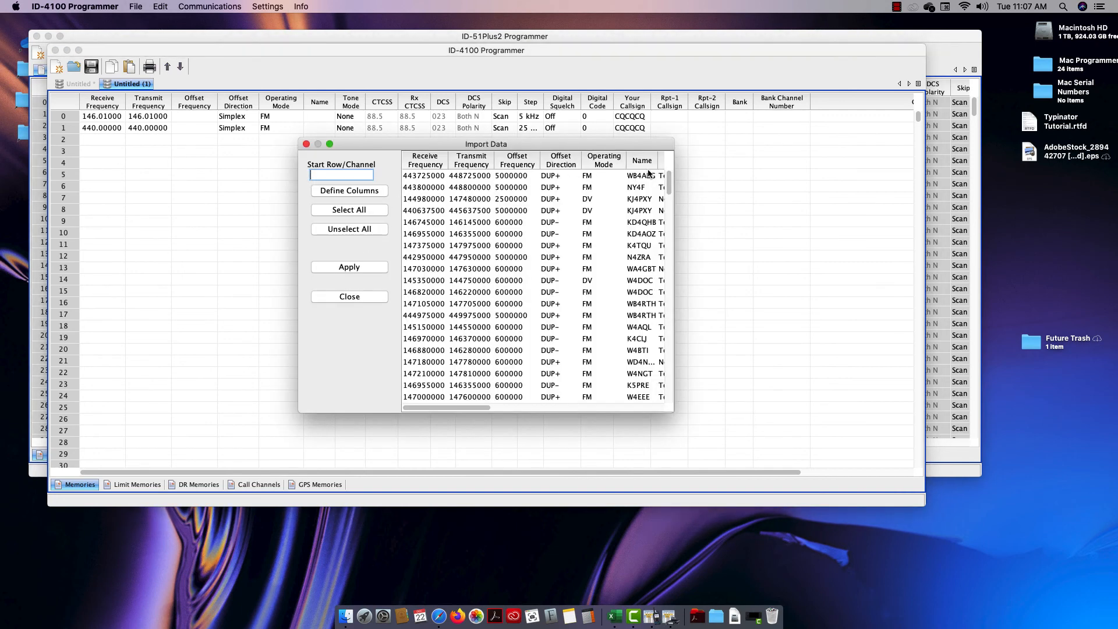
click(347, 267)
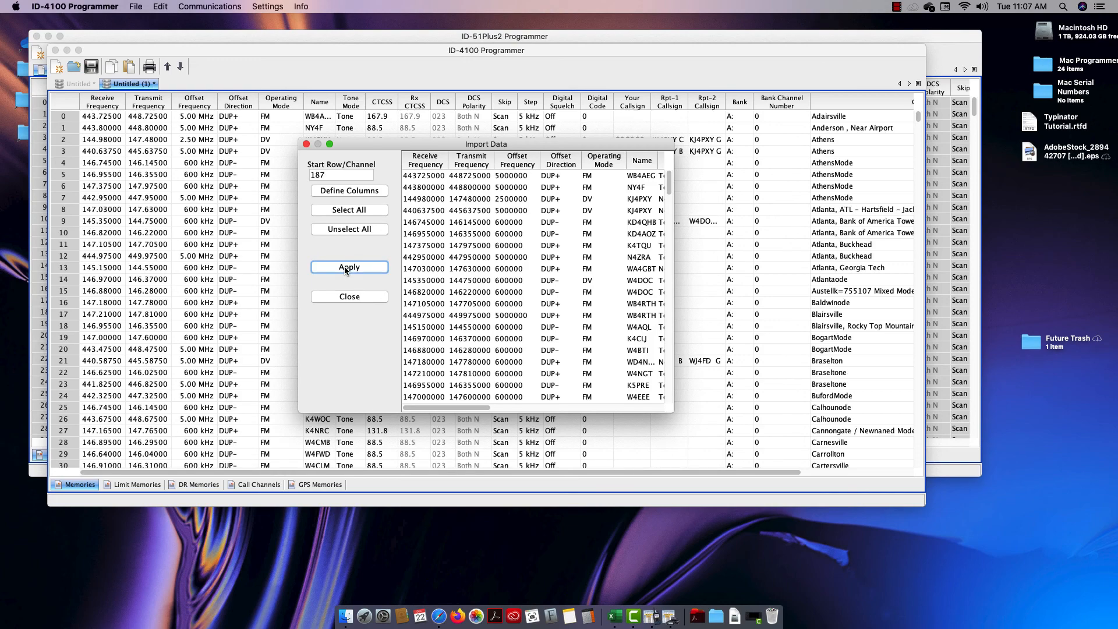
click(306, 144)
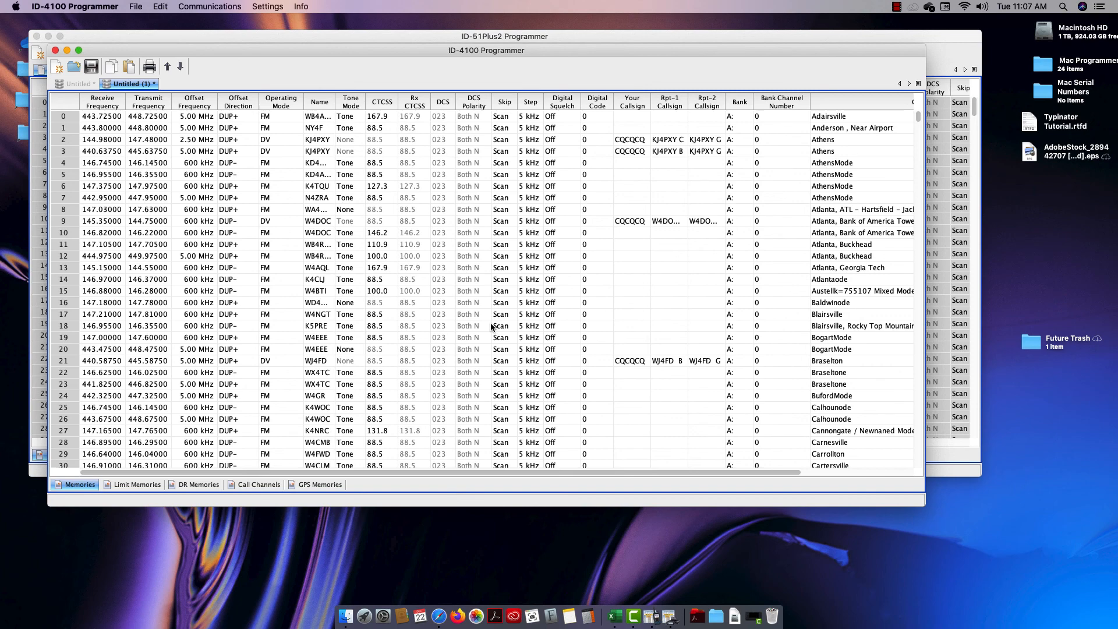
- Look through the imported memory channels and reposition the window over the ID-51Plus2 Programmer to compare the two
scroll(257, 253, down, 10)
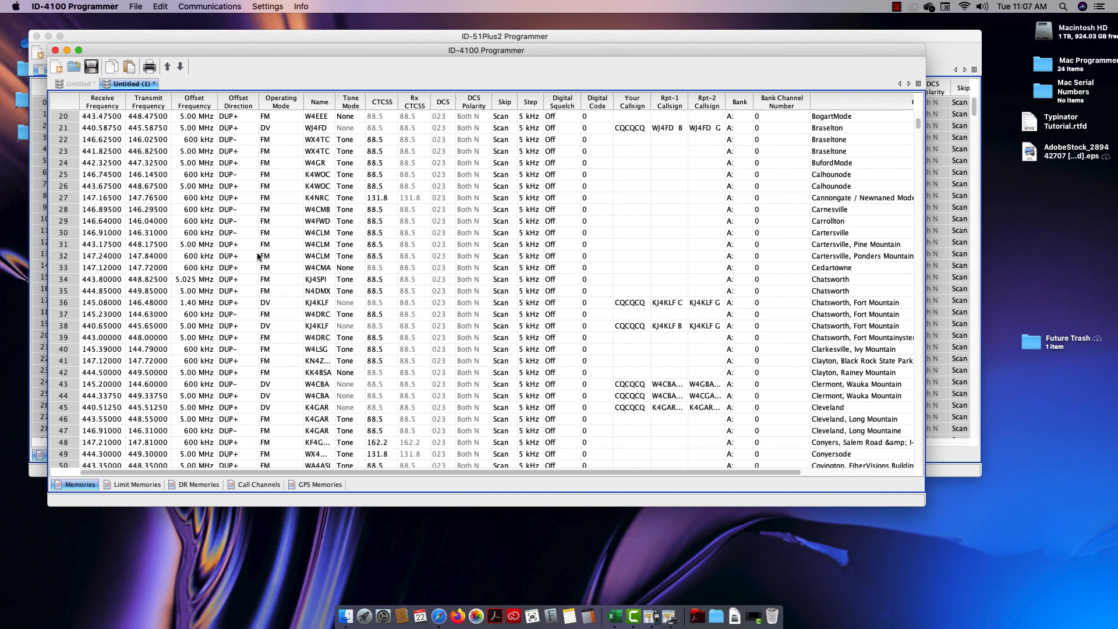
scroll(257, 253, down, 13)
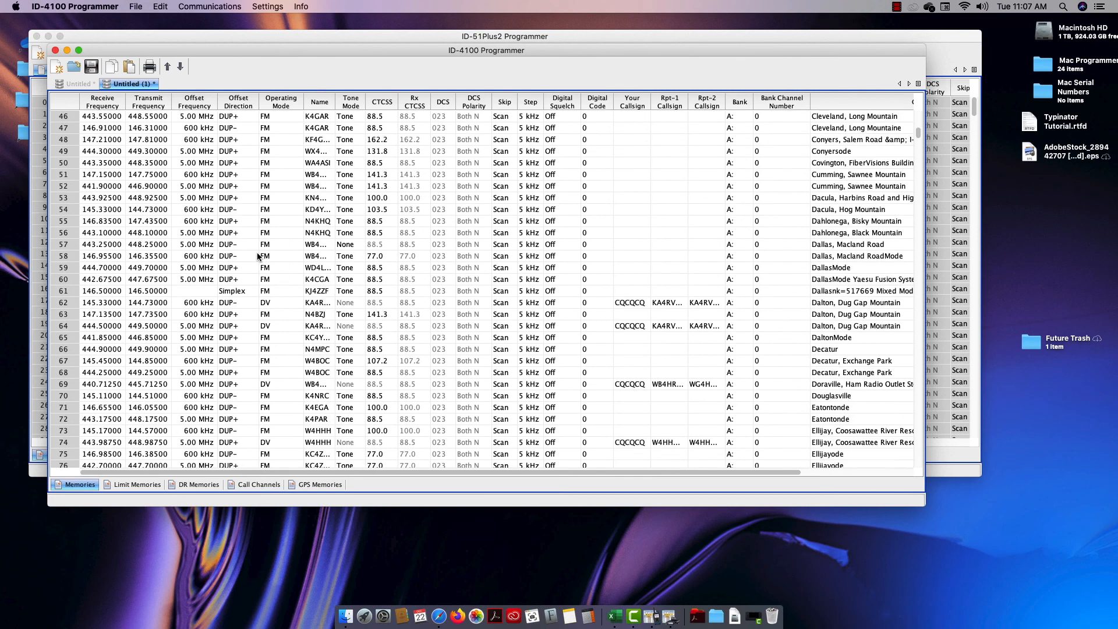
scroll(256, 253, down, 8)
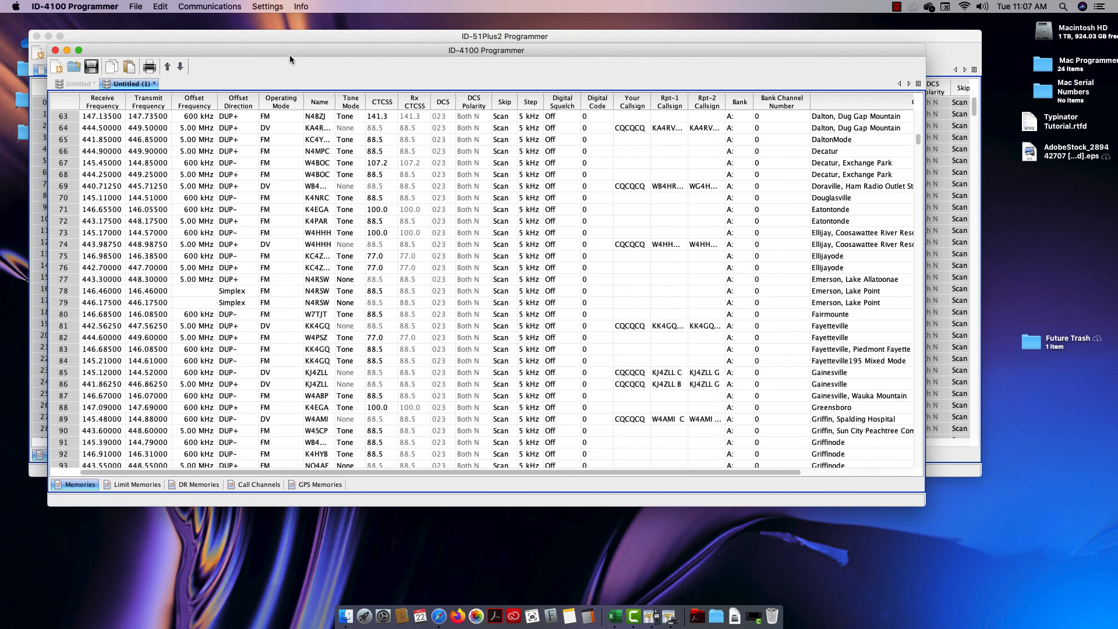
drag(292, 51, 395, 149)
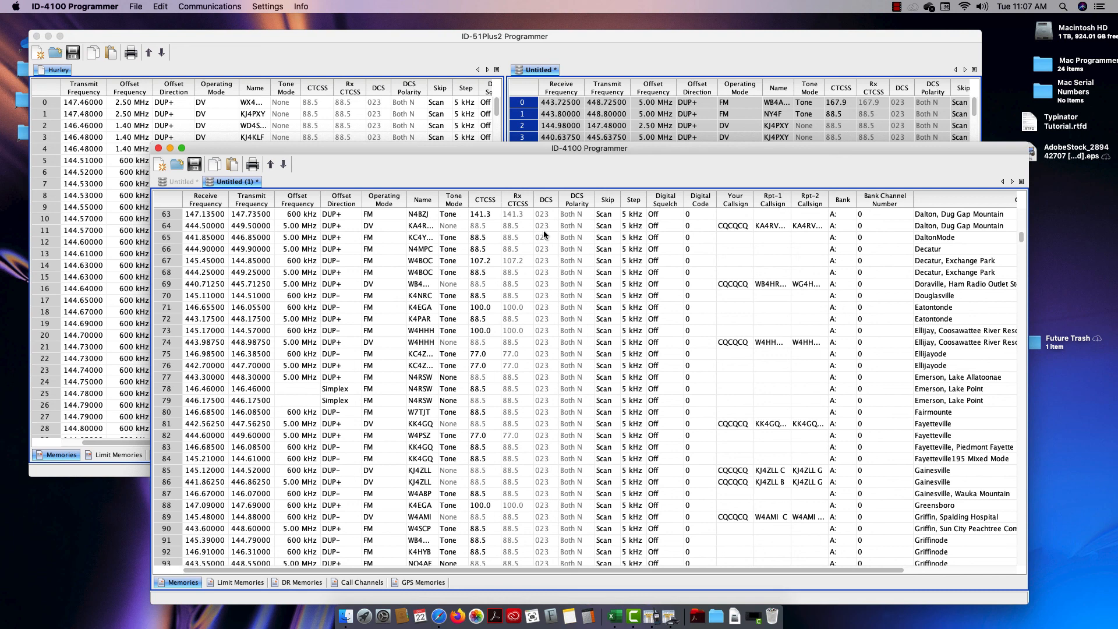
drag(390, 149, 388, 81)
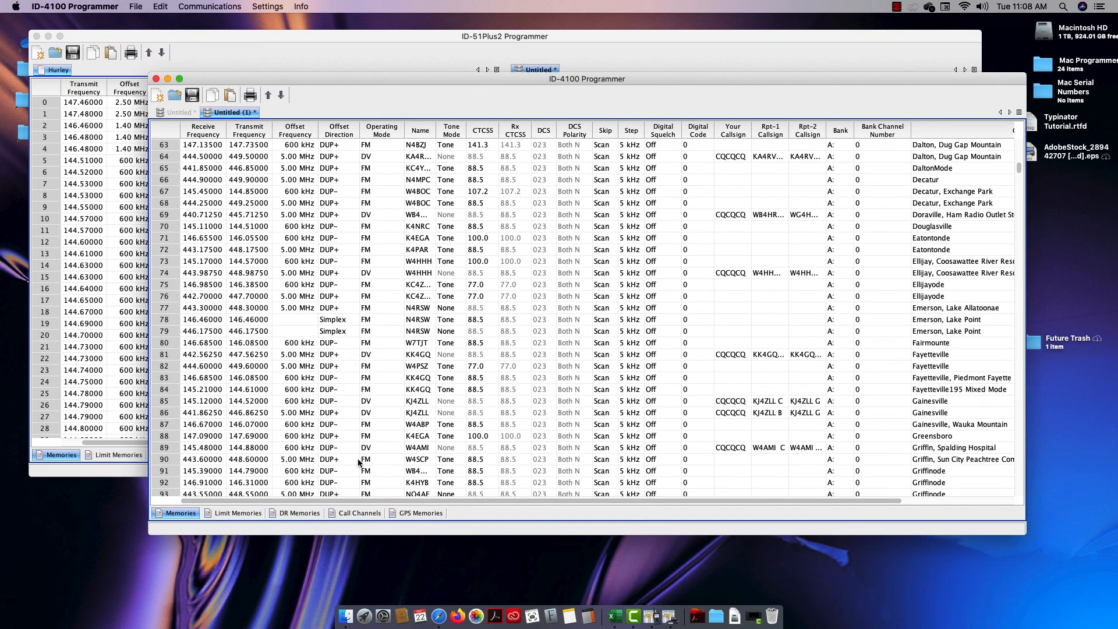